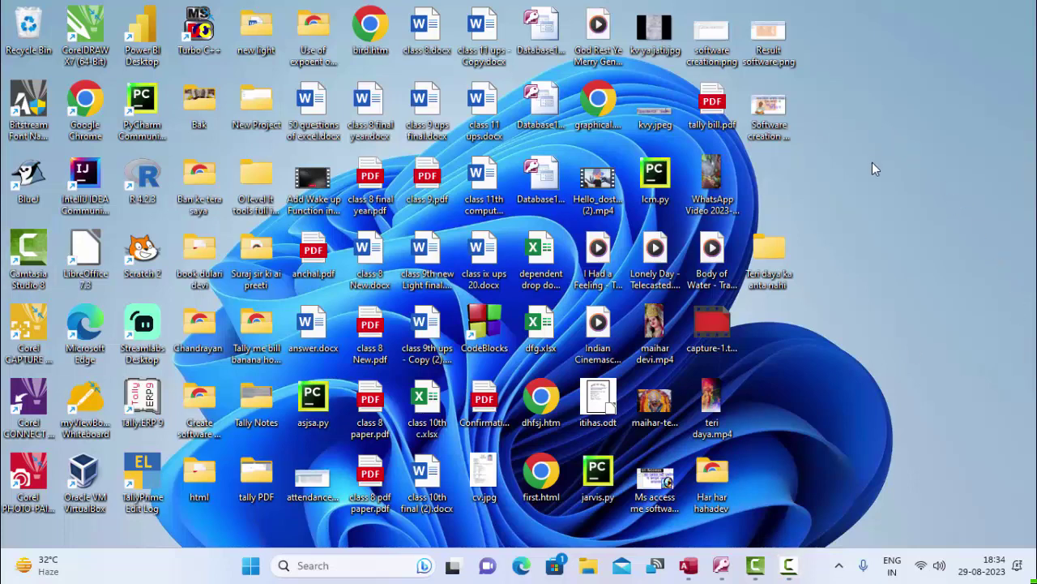
Refresh the desktop four times from its right-click menu
{"action": "right_click", "coordinate": [879, 206]}
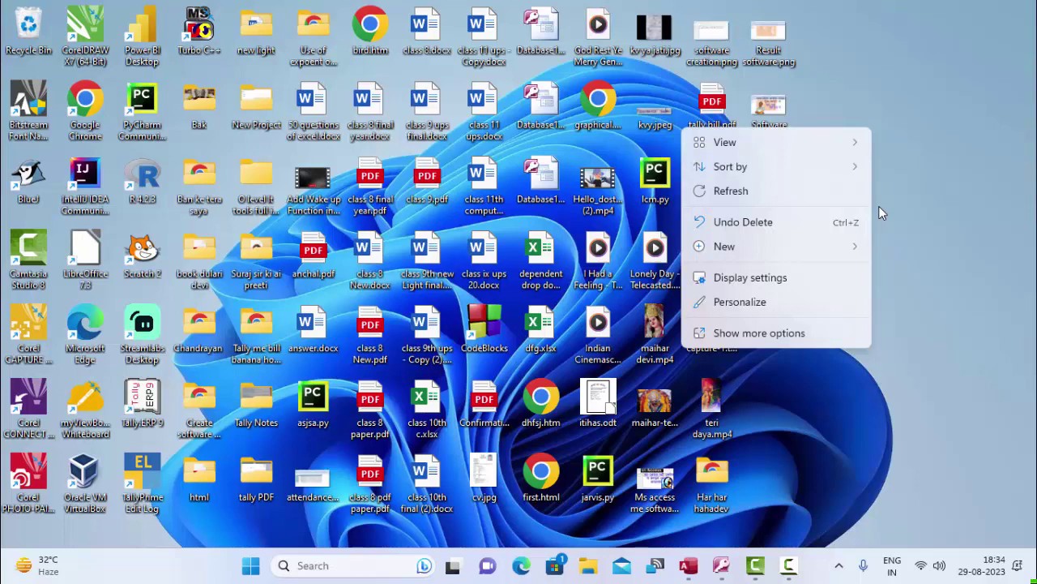
{"action": "left_click", "coordinate": [797, 193]}
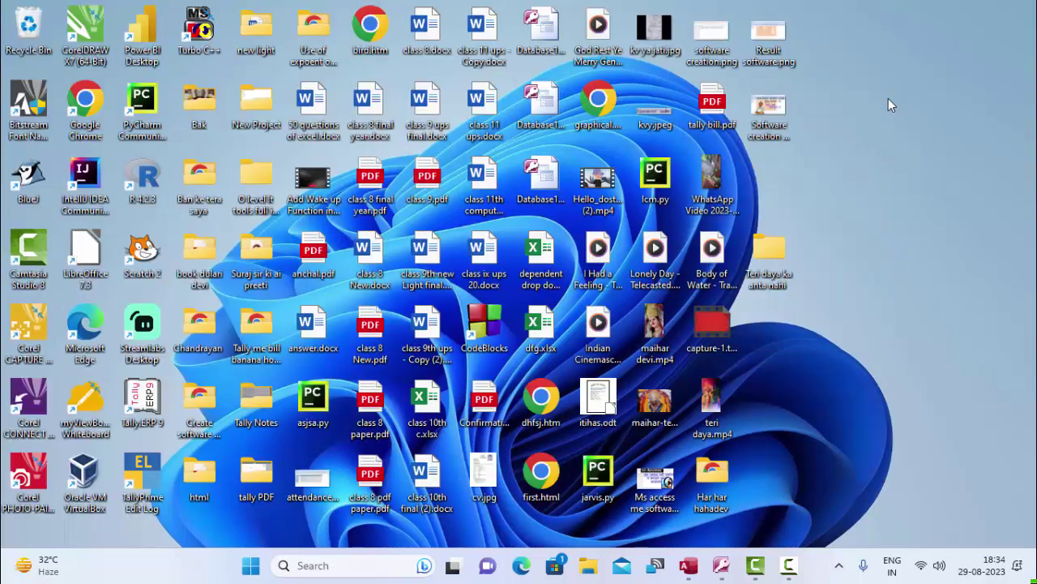
{"action": "right_click", "coordinate": [888, 101]}
{"action": "left_click", "coordinate": [849, 160]}
{"action": "right_click", "coordinate": [890, 126]}
{"action": "left_click", "coordinate": [826, 183]}
{"action": "right_click", "coordinate": [891, 110]}
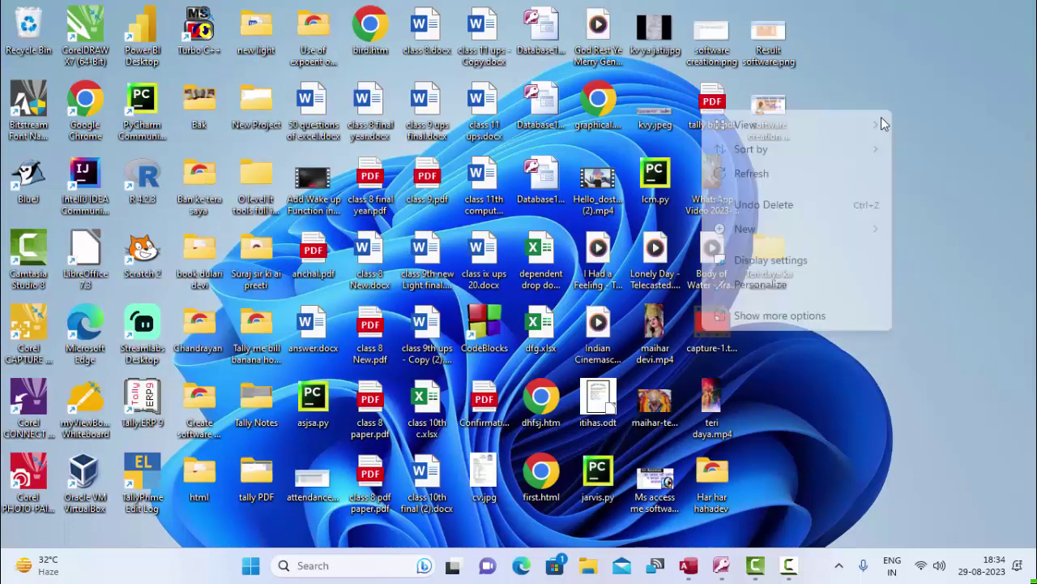
{"action": "left_click", "coordinate": [830, 173]}
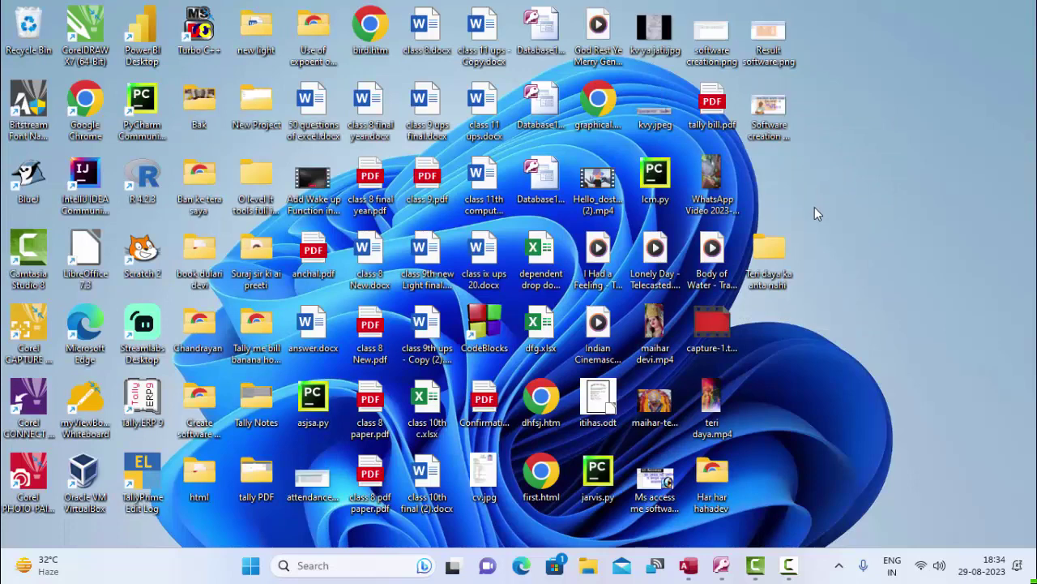
Start a blank database in Access and select the extension of the Database180.accdb file name
{"action": "left_click", "coordinate": [688, 565]}
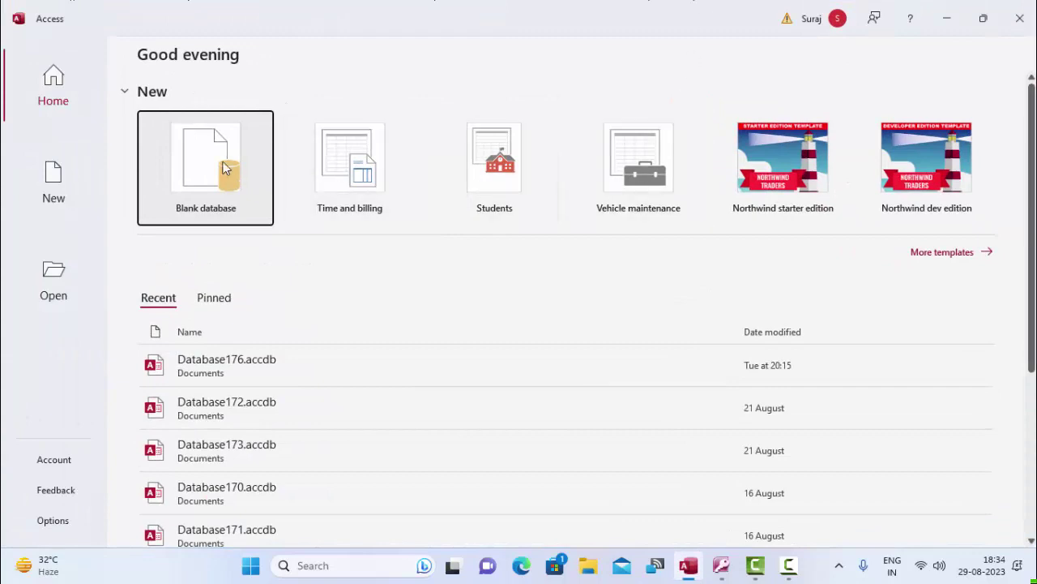
{"action": "left_click", "coordinate": [225, 164]}
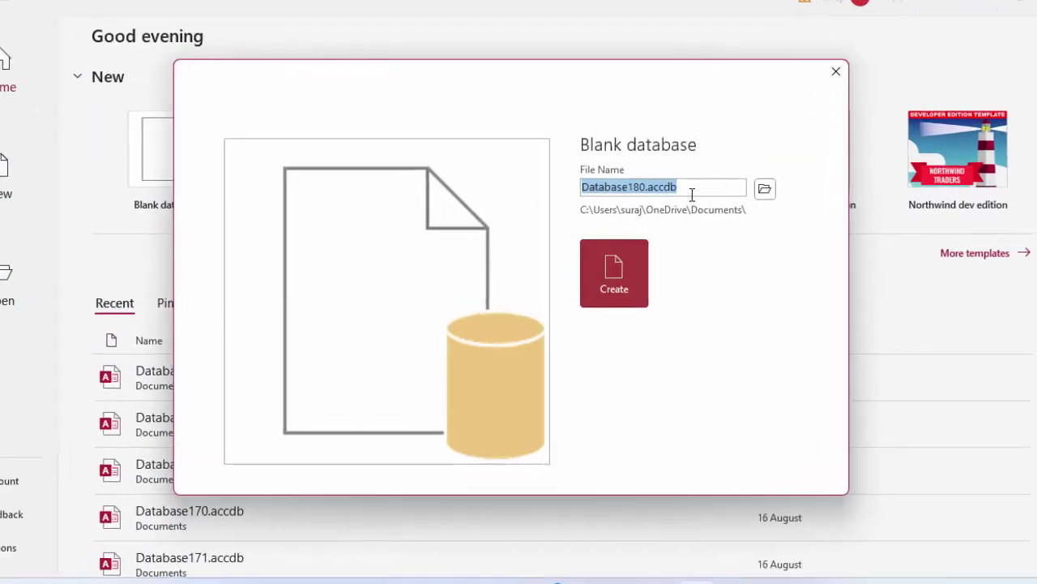
{"action": "left_click", "coordinate": [695, 179]}
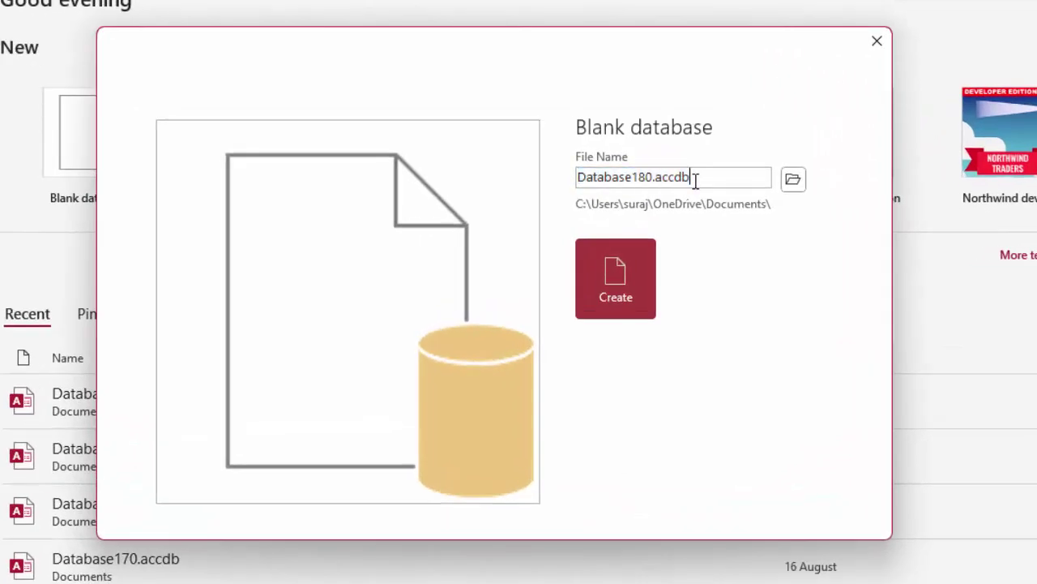
{"action": "left_click_drag", "start_coordinate": [685, 177], "coordinate": [662, 176]}
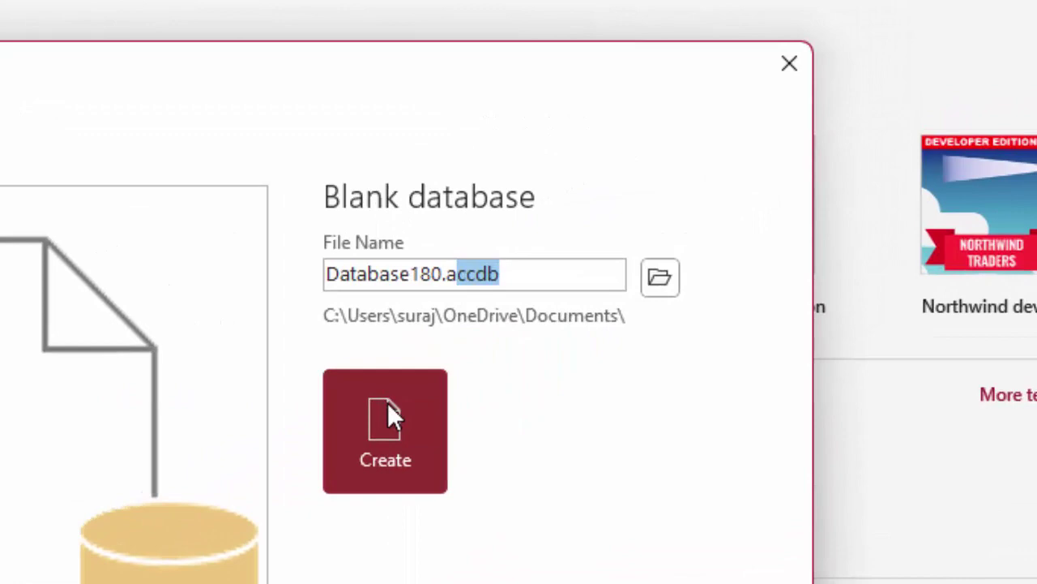
Create Database180, switch its first table to Design View, and save it as EmploeeT
{"action": "left_click", "coordinate": [388, 403]}
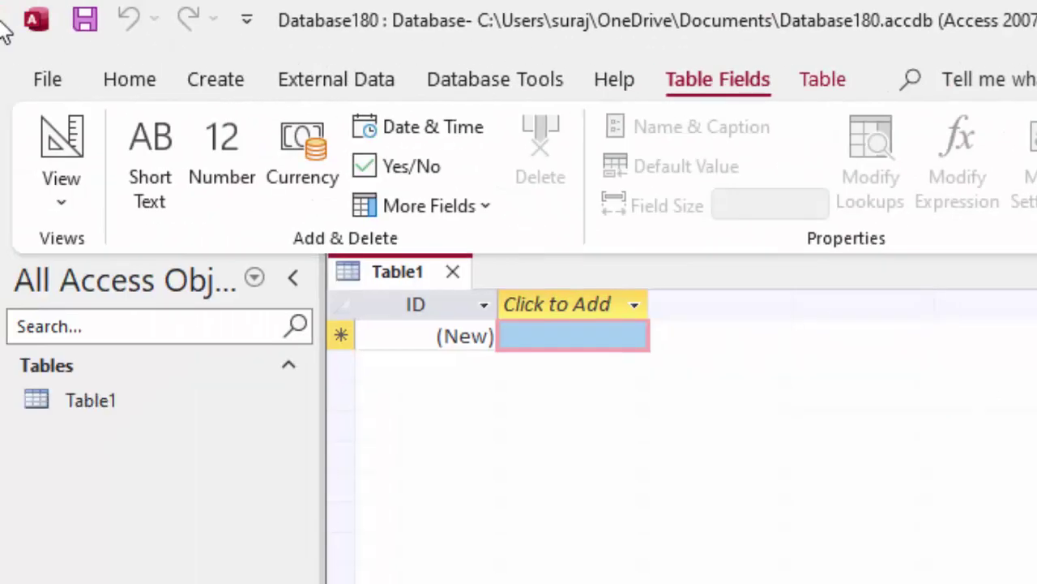
{"action": "left_click", "coordinate": [542, 332]}
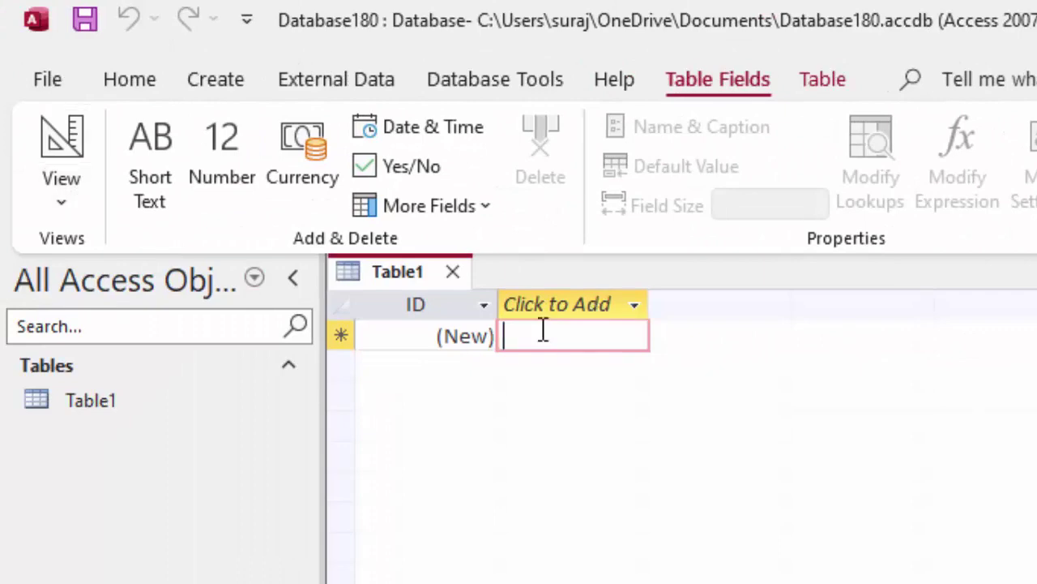
{"action": "left_click", "coordinate": [76, 194]}
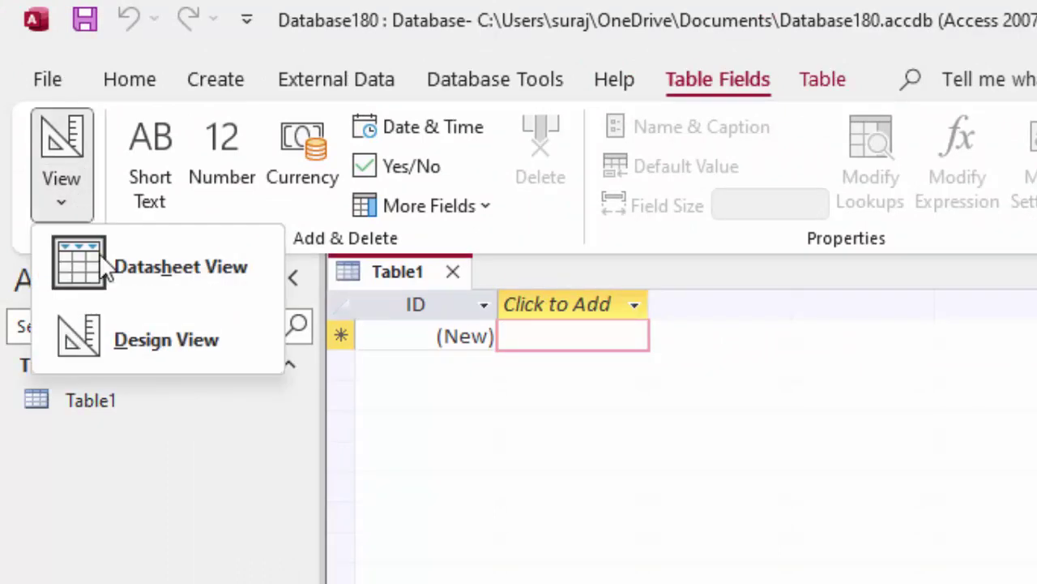
{"action": "left_click", "coordinate": [146, 334]}
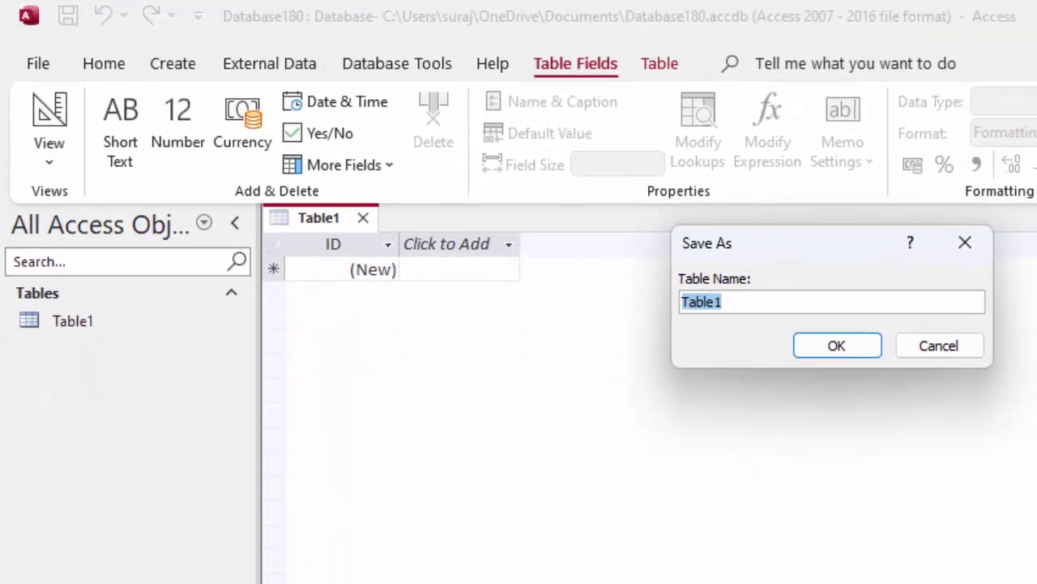
{"action": "key", "text": "BackSpace"}
{"action": "type", "text": "E"}
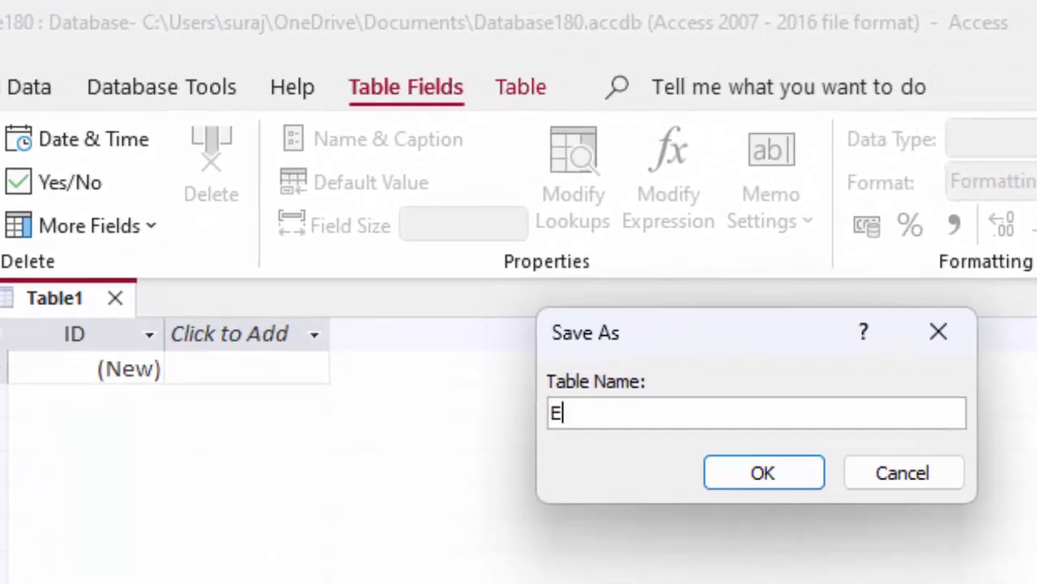
{"action": "type", "text": "mploeeT"}
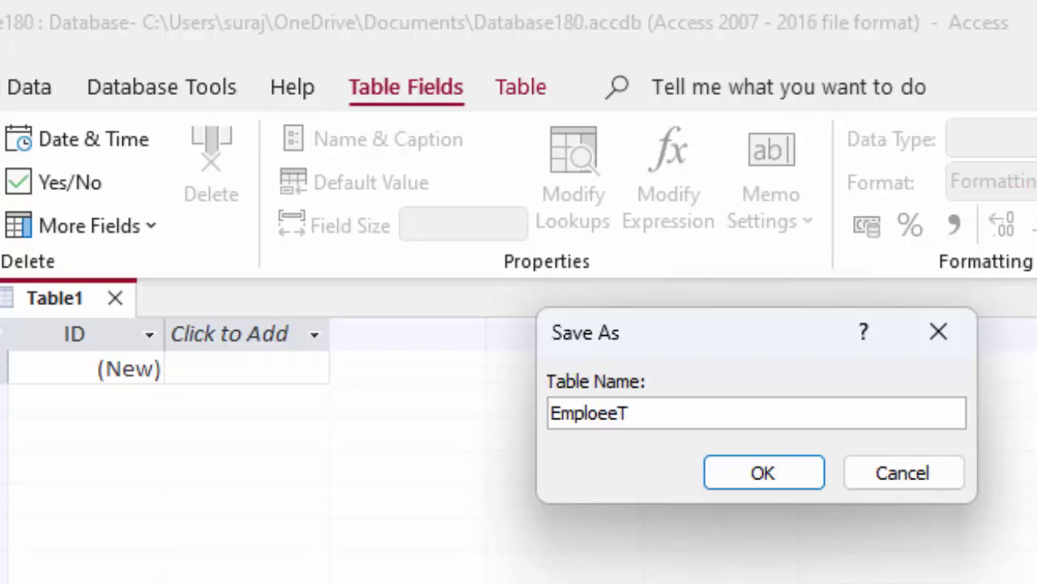
{"action": "key", "text": "Return"}
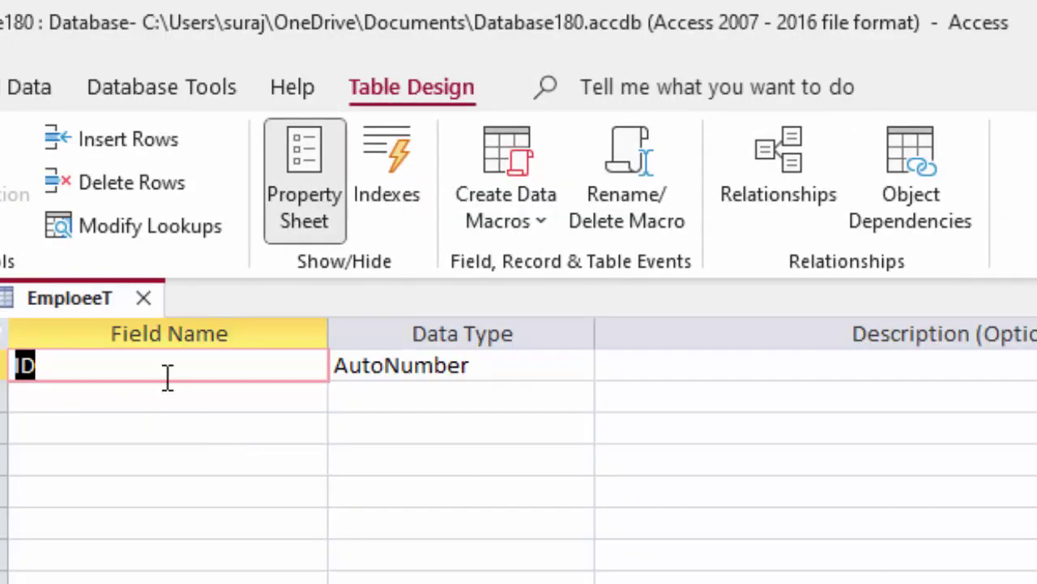
Rename the ID key to Employee_id and add a Short Text field 'Name of Employee' below it
{"action": "key", "text": "BackSpace"}
{"action": "type", "text": "E"}
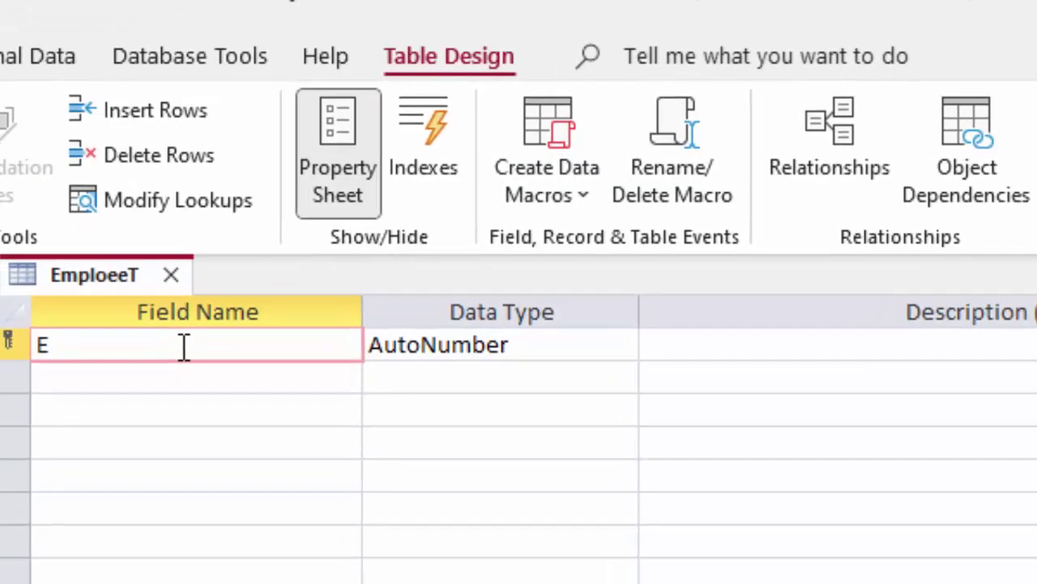
{"action": "type", "text": "mp"}
{"action": "type", "text": "loyee"}
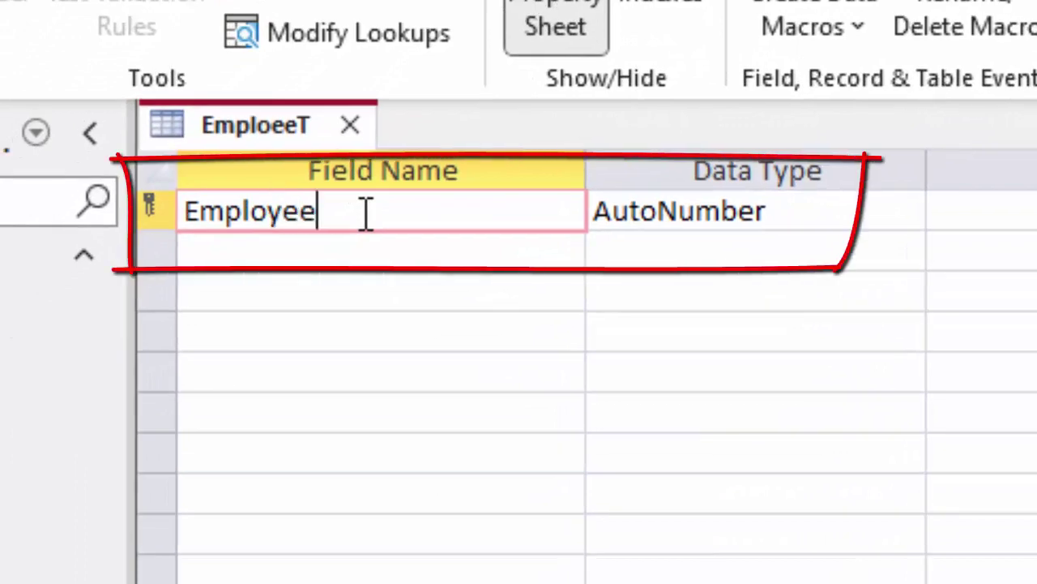
{"action": "type", "text": "_id"}
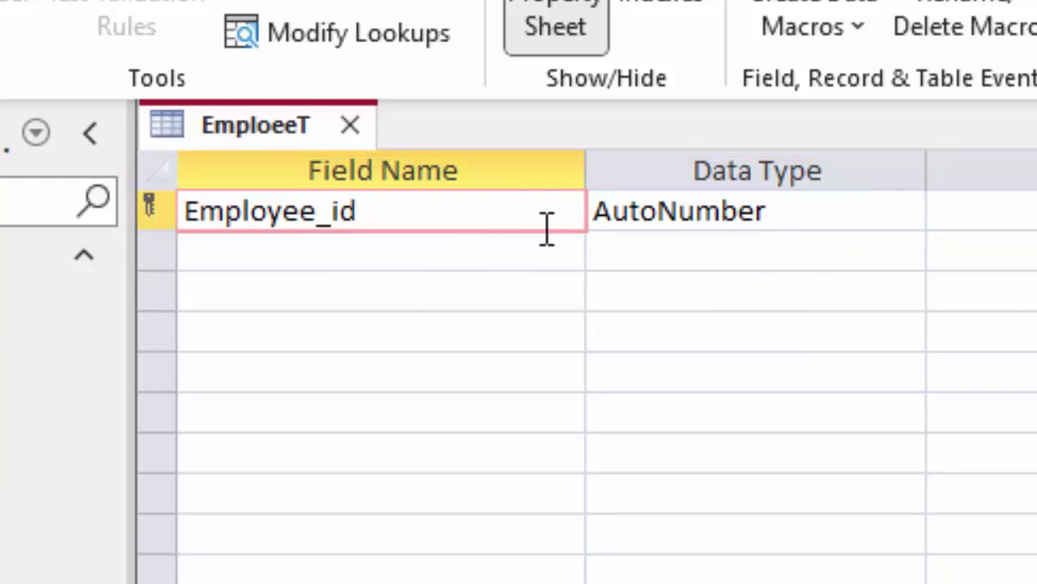
{"action": "left_click", "coordinate": [306, 236]}
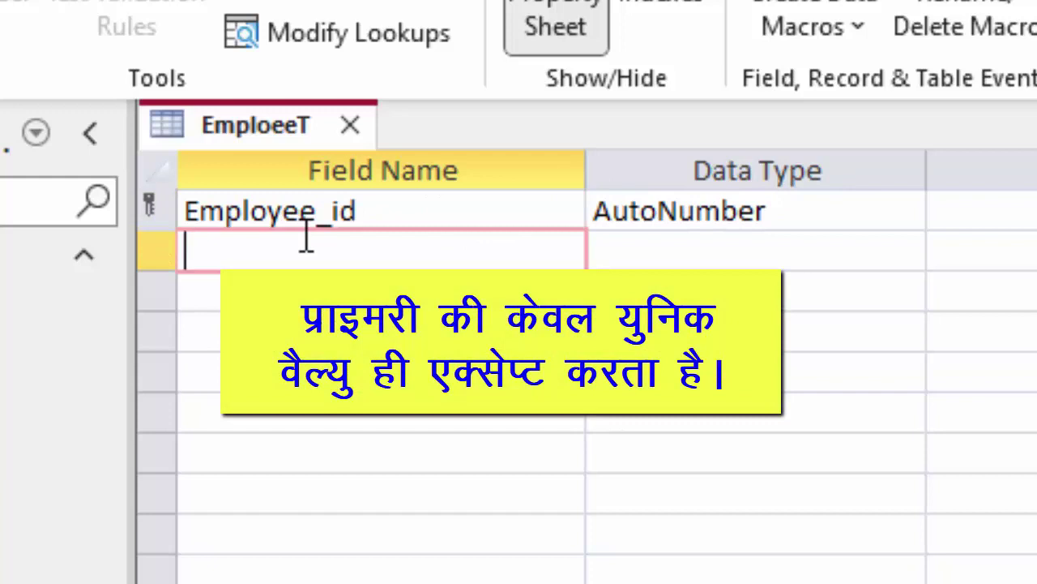
{"action": "type", "text": "Name "}
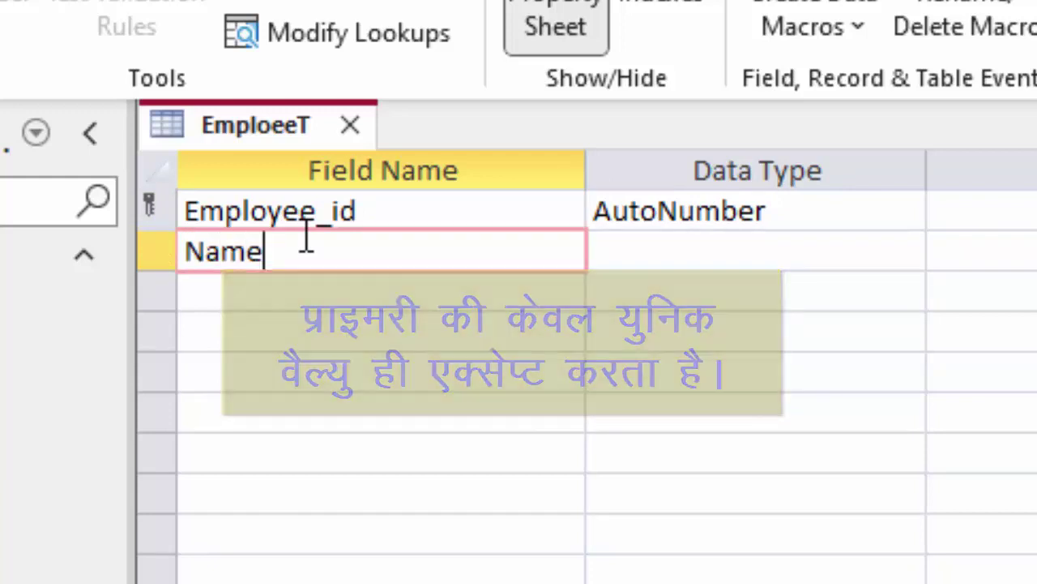
{"action": "type", "text": "of E"}
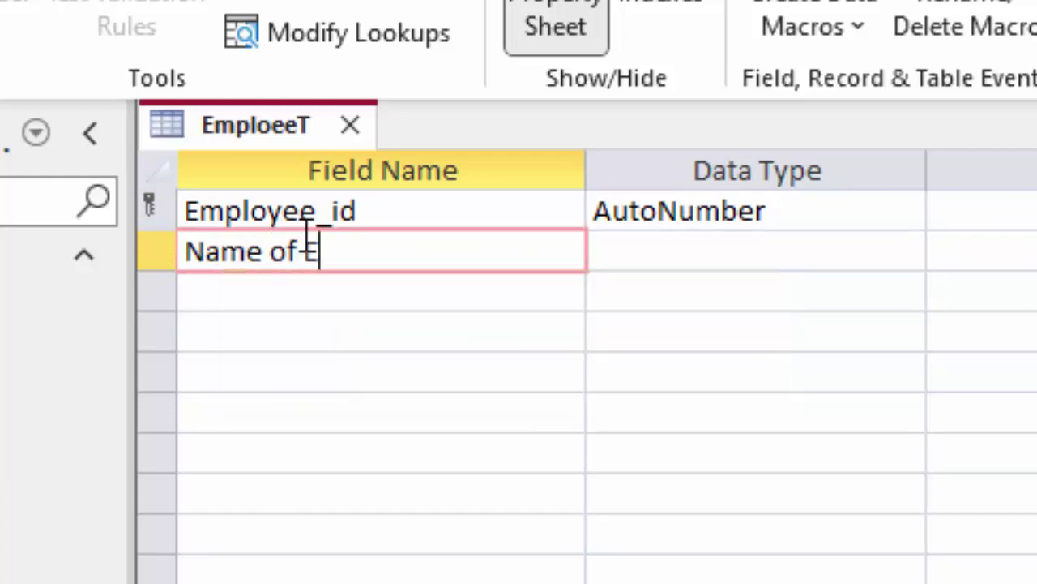
{"action": "type", "text": "mploye"}
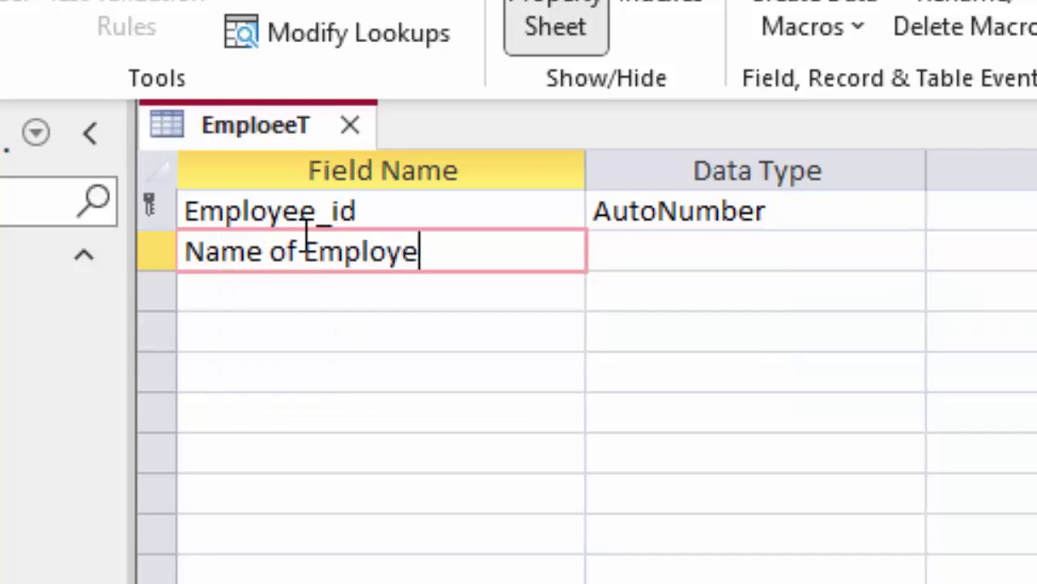
{"action": "type", "text": "e"}
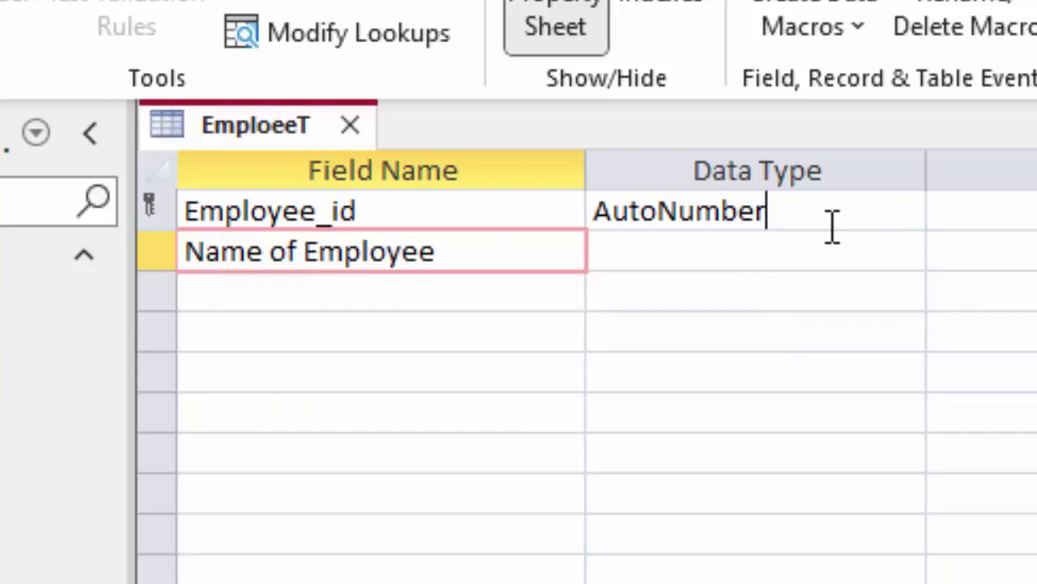
{"action": "left_click", "coordinate": [831, 227]}
{"action": "left_click", "coordinate": [864, 246]}
{"action": "left_click", "coordinate": [908, 251]}
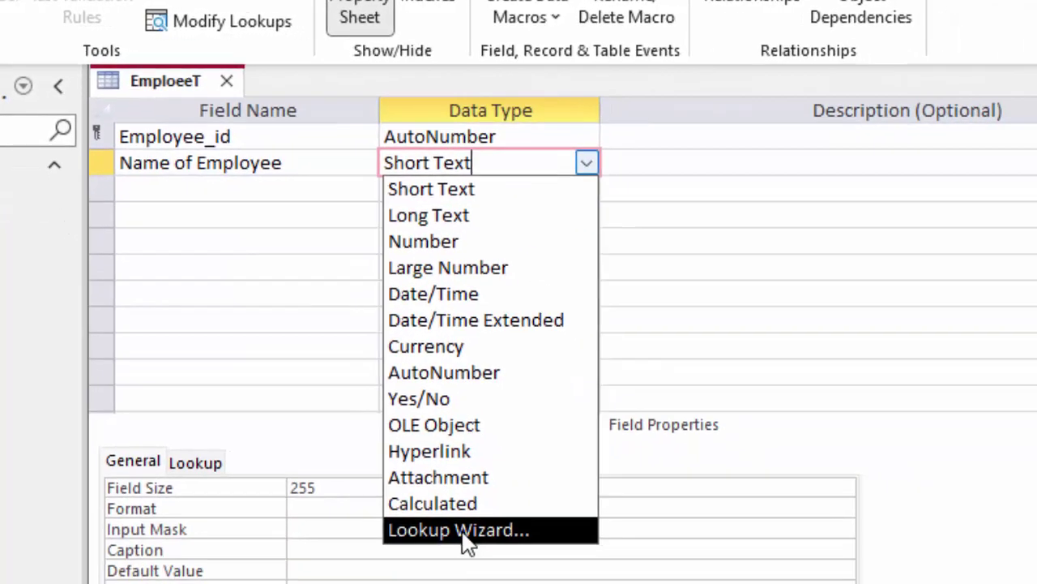
Start the Lookup Wizard for Name of Employee, choosing to type in the values yourself
{"action": "left_click", "coordinate": [466, 535]}
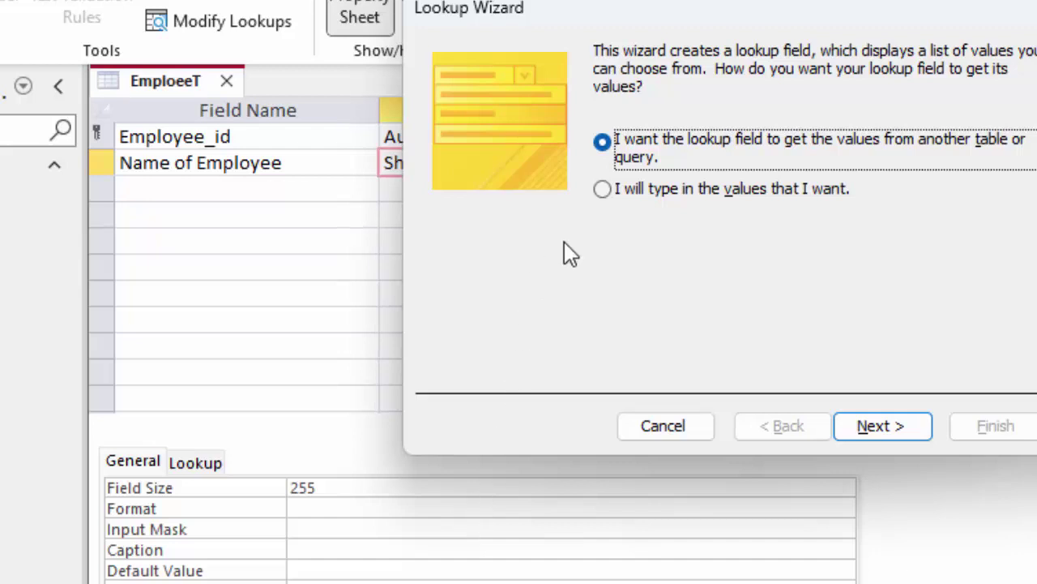
{"action": "left_click", "coordinate": [631, 194]}
{"action": "left_click", "coordinate": [889, 427]}
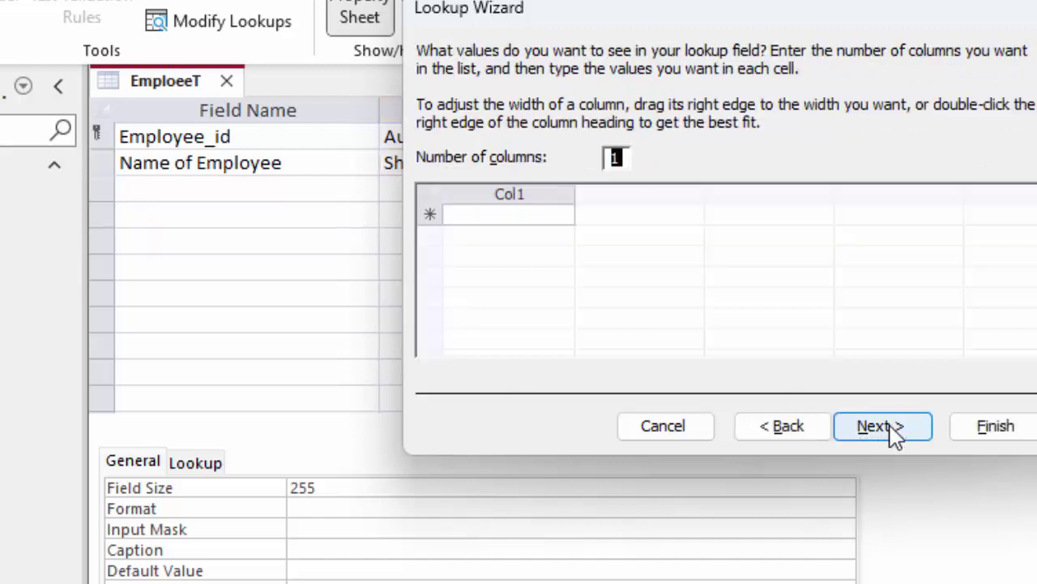
Enter the six employee names in Col1 and finish the Lookup Wizard
{"action": "left_click", "coordinate": [494, 219]}
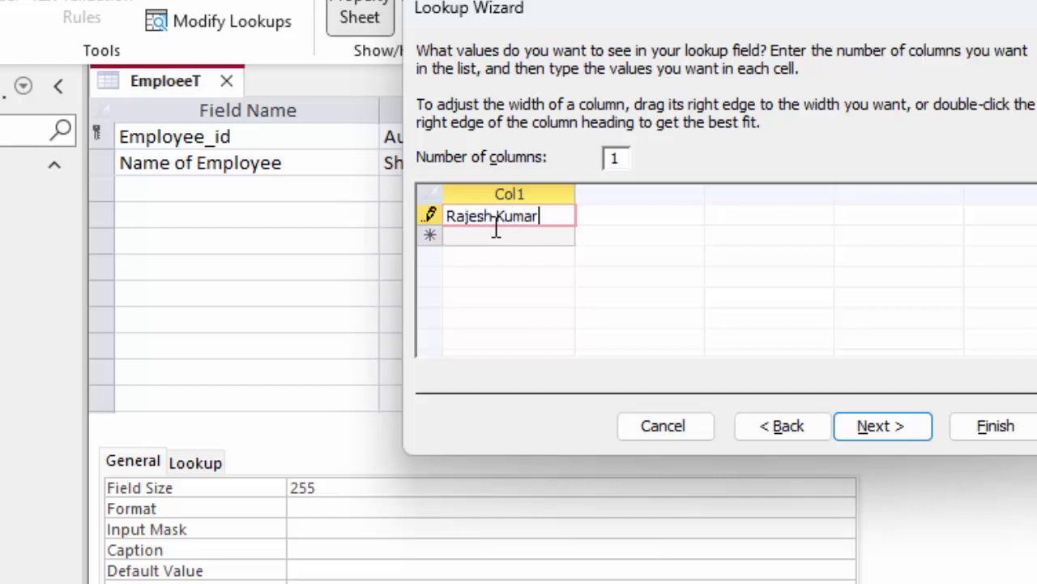
{"action": "left_click", "coordinate": [496, 231]}
{"action": "type", "text": "anoj"}
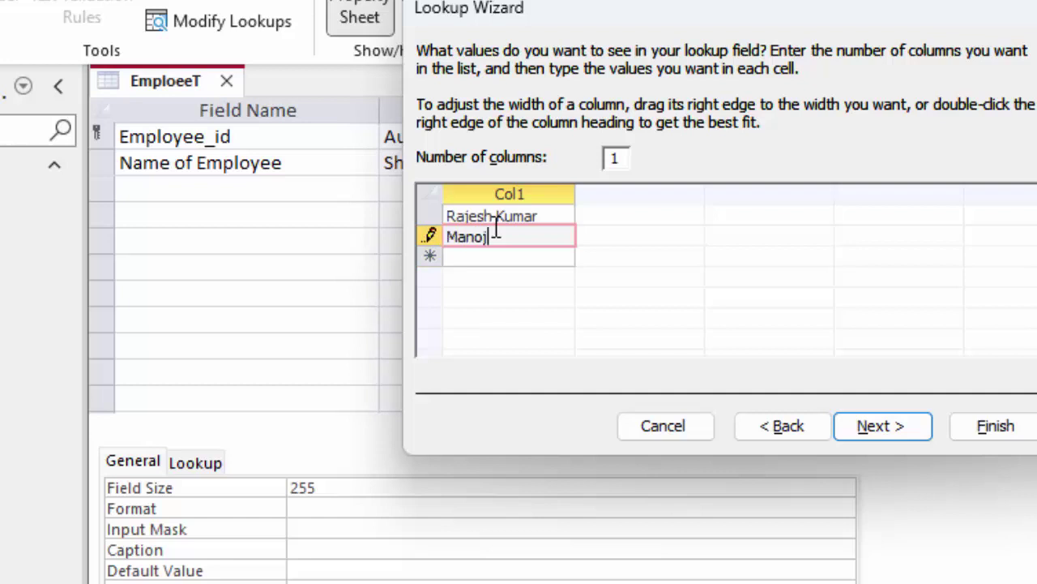
{"action": "key", "text": "Tab"}
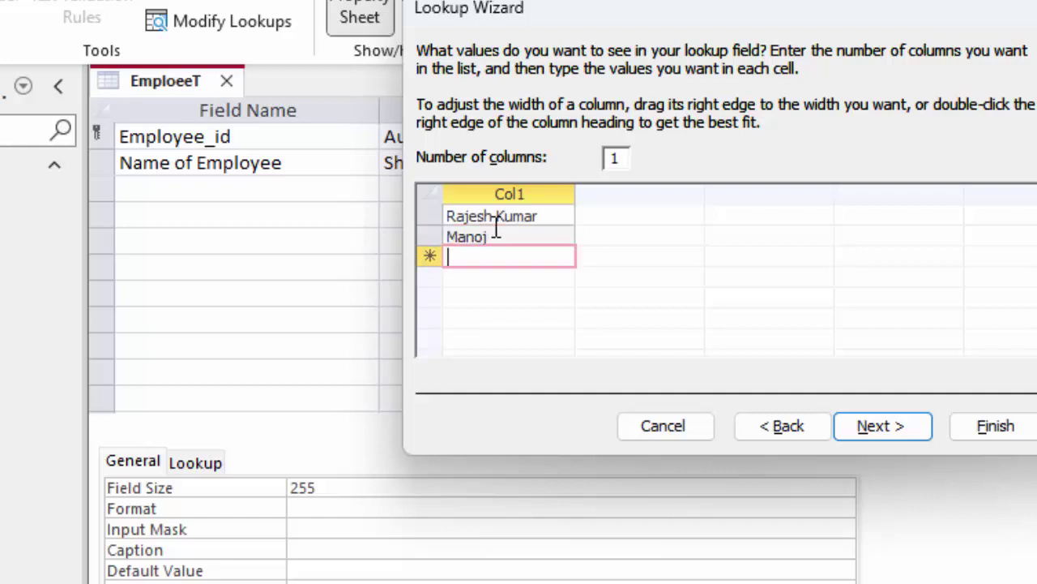
{"action": "type", "text": "Priyanka"}
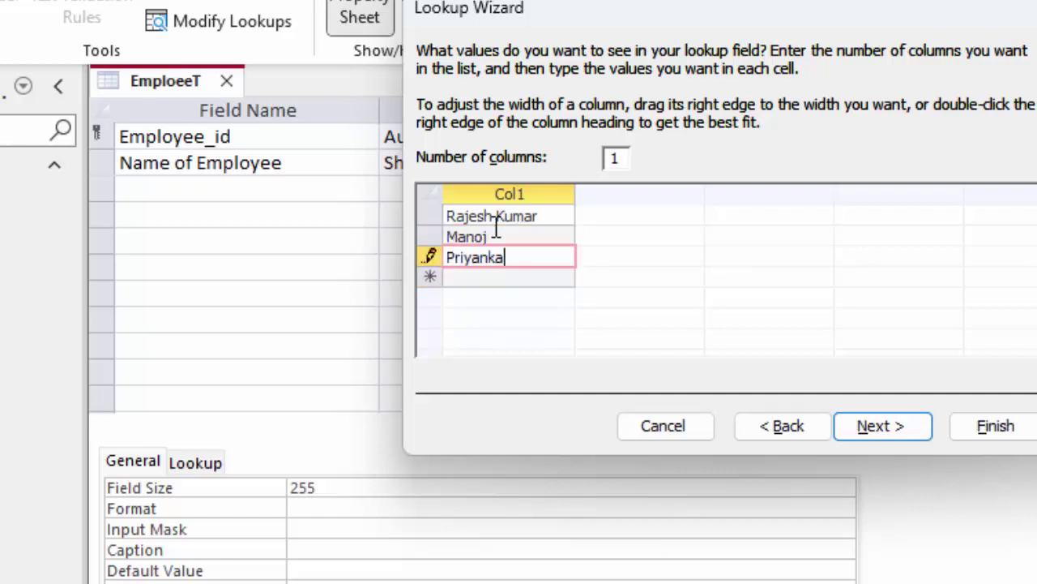
{"action": "key", "text": "Tab"}
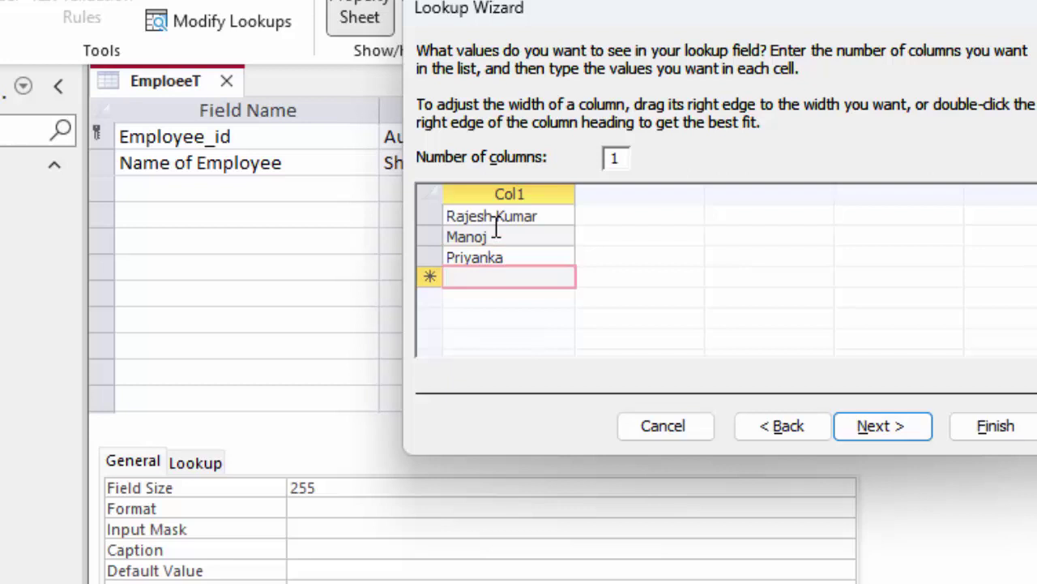
{"action": "type", "text": "Amish"}
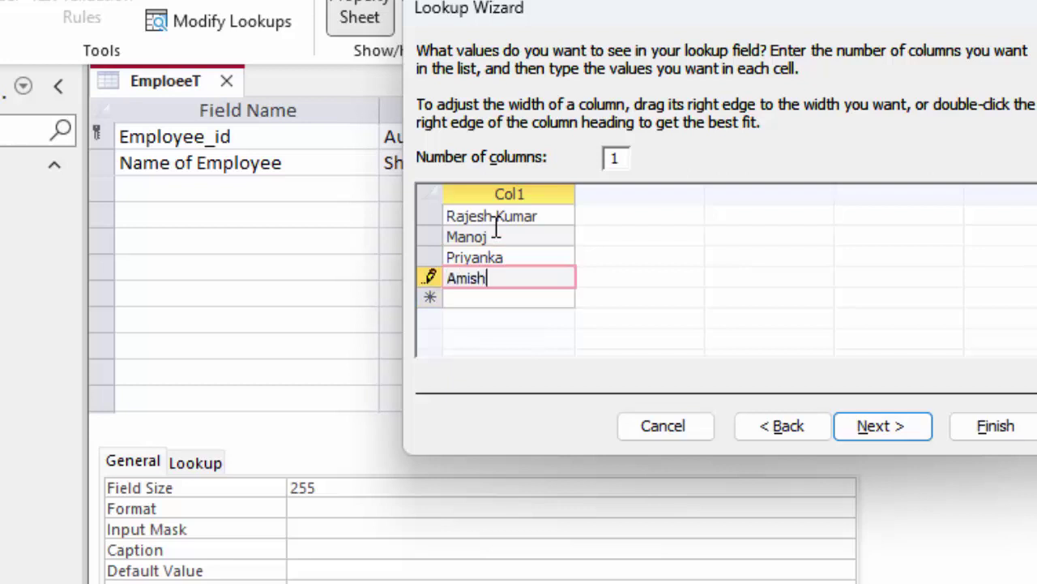
{"action": "key", "text": "Tab"}
{"action": "type", "text": "S"}
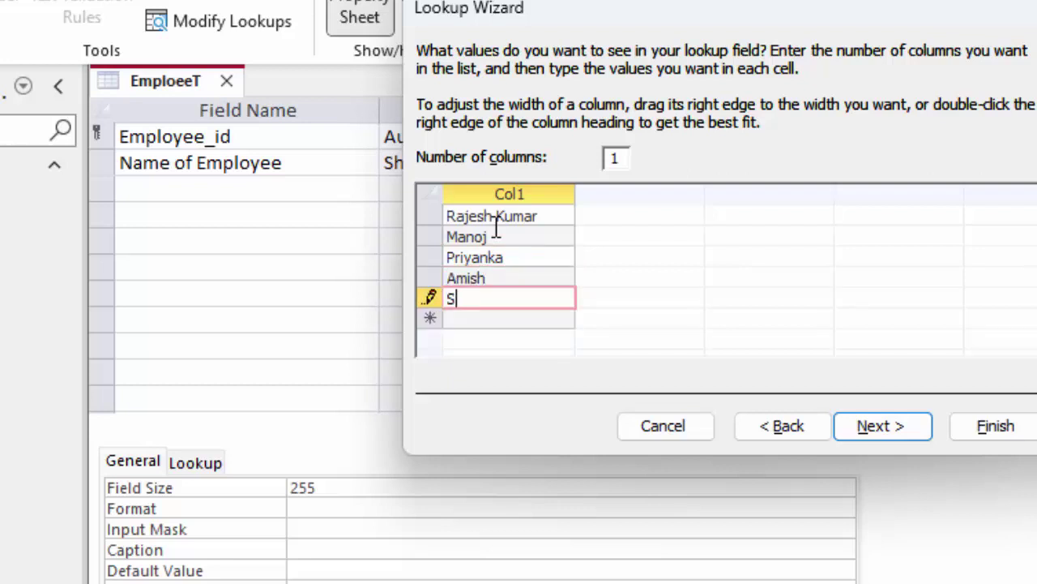
{"action": "key", "text": "Tab"}
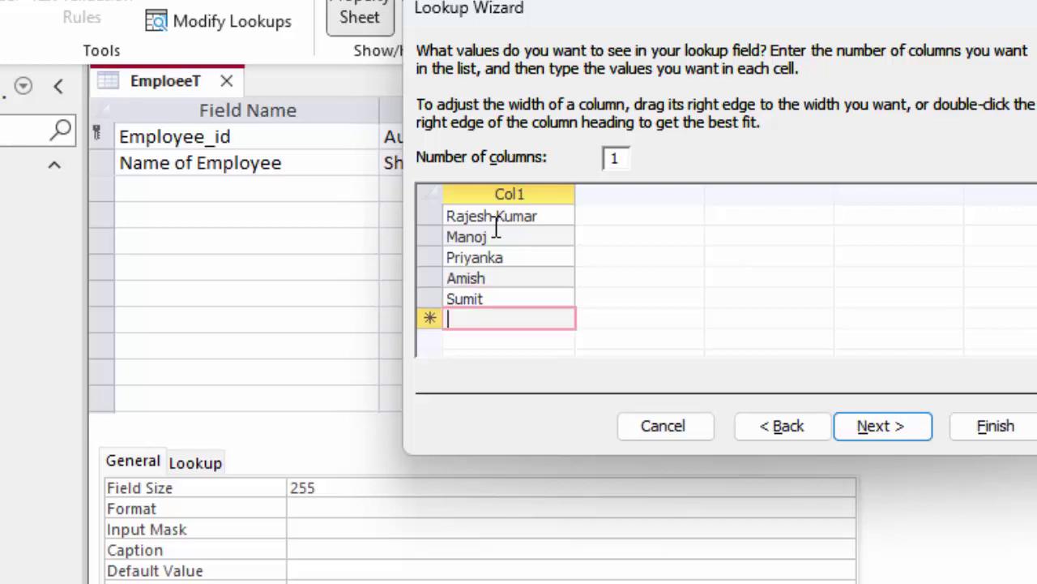
{"action": "type", "text": "Amit"}
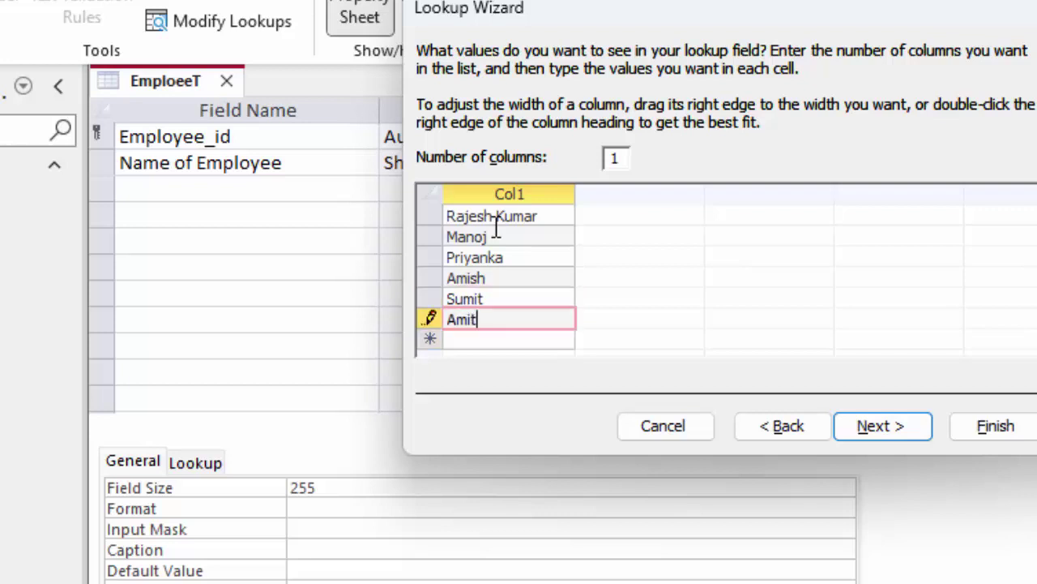
{"action": "left_click", "coordinate": [915, 431]}
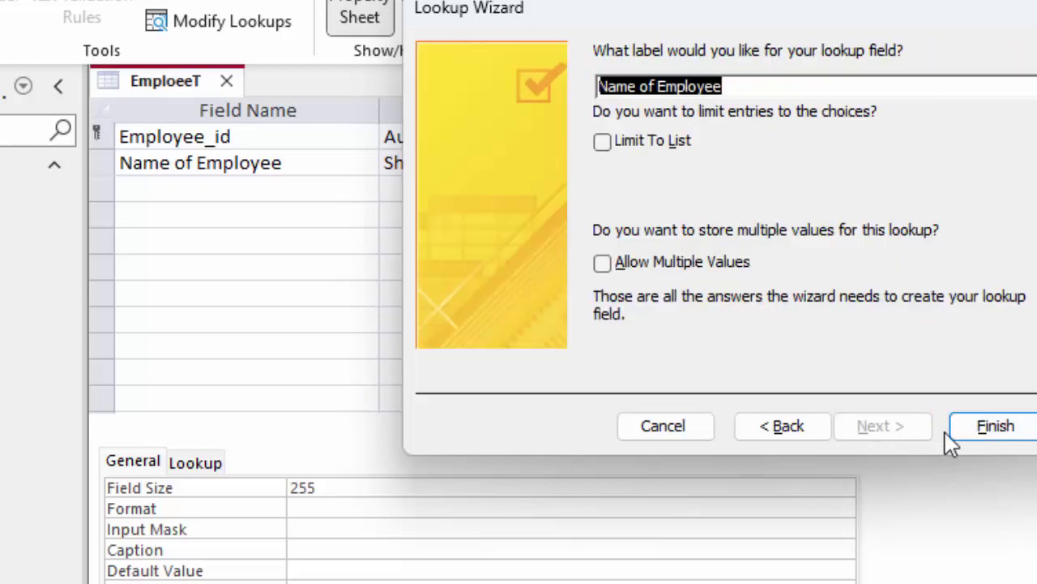
{"action": "left_click", "coordinate": [981, 433]}
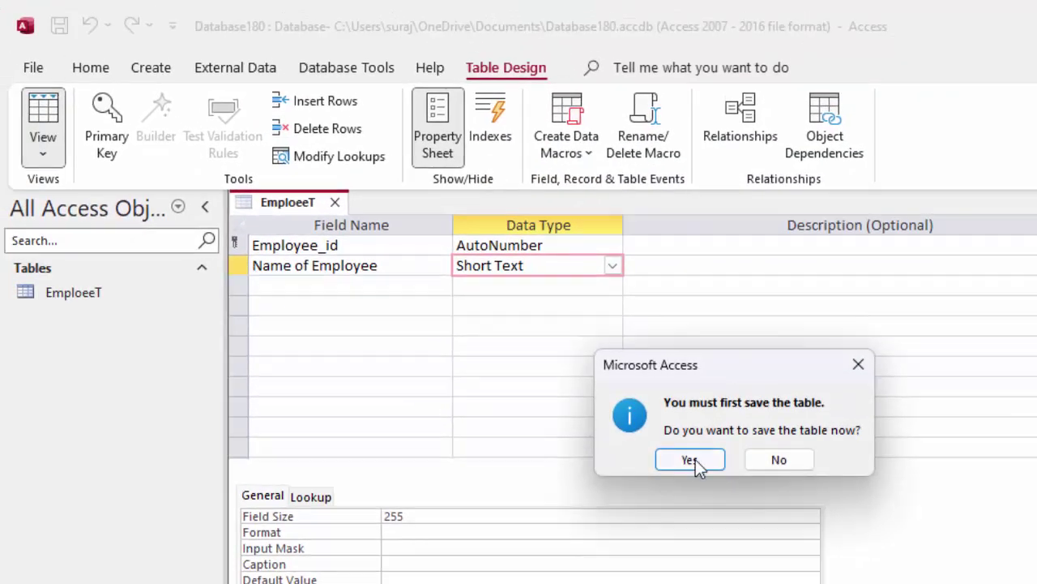
Save EmploeeT, switch to Datasheet view, and widen the Employee_id and Name of Employee columns
{"action": "left_click", "coordinate": [690, 460]}
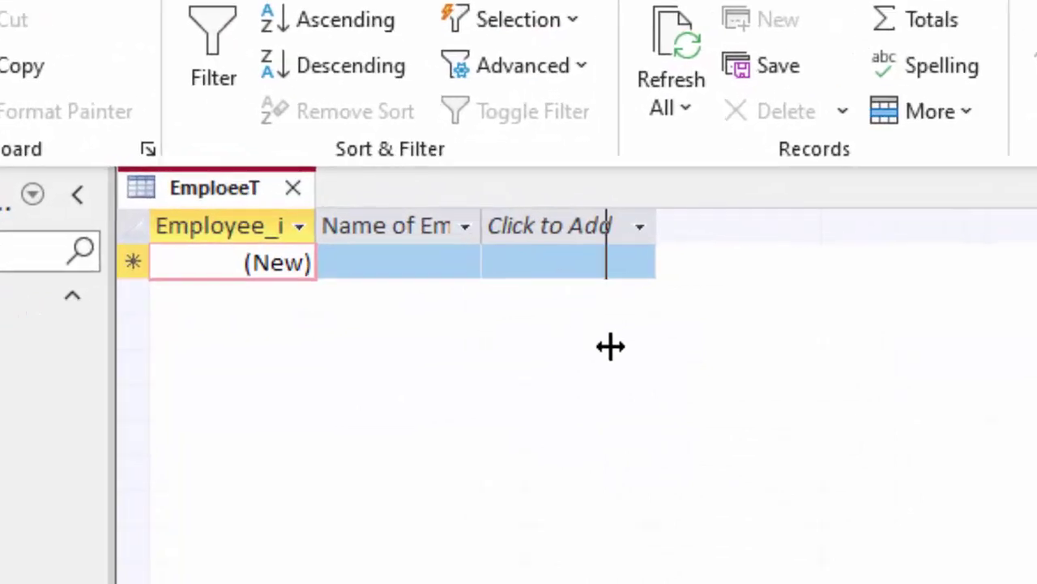
{"action": "left_click_drag", "start_coordinate": [454, 229], "coordinate": [523, 299]}
{"action": "mouse_move", "coordinate": [319, 230]}
{"action": "left_mouse_down"}
{"action": "mouse_move", "coordinate": [419, 331]}
{"action": "mouse_move", "coordinate": [414, 324]}
{"action": "left_mouse_up"}
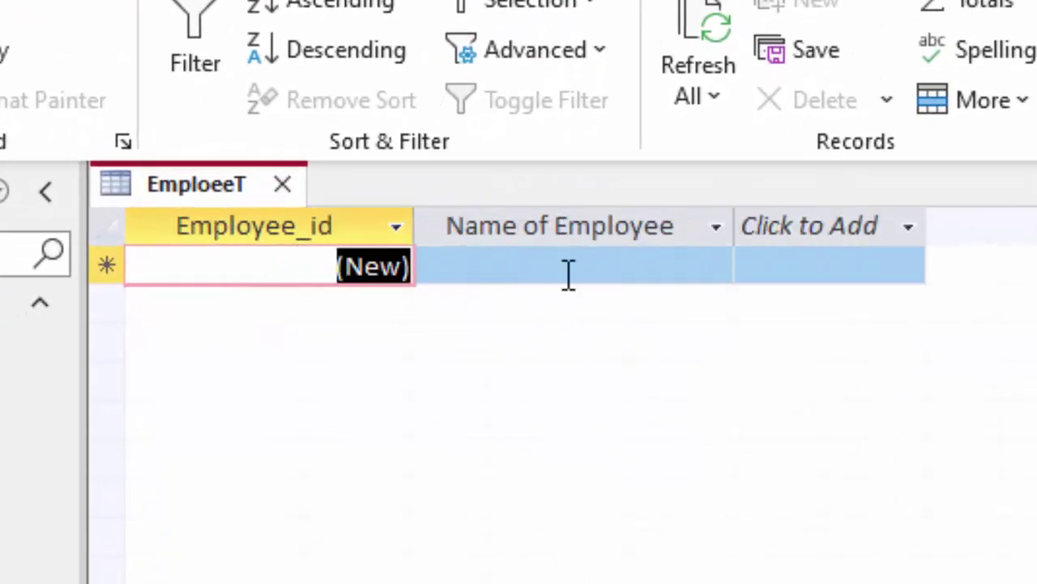
Fill records 1 to 3 with the first three names from the lookup list
{"action": "left_click", "coordinate": [568, 272]}
{"action": "left_click", "coordinate": [716, 270]}
{"action": "left_click", "coordinate": [670, 304]}
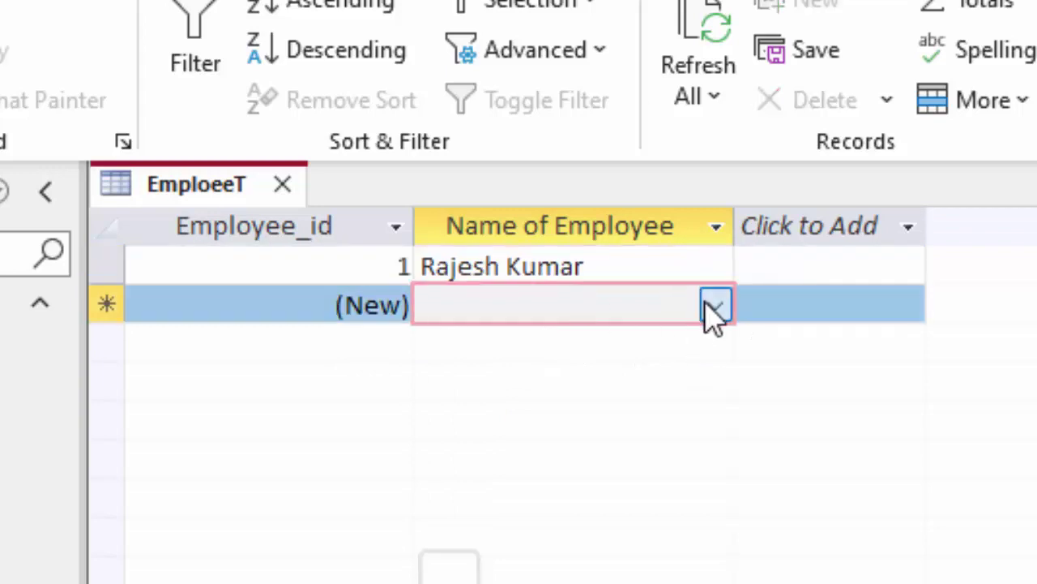
{"action": "left_click", "coordinate": [710, 312]}
{"action": "left_click", "coordinate": [600, 381]}
{"action": "left_click", "coordinate": [628, 344]}
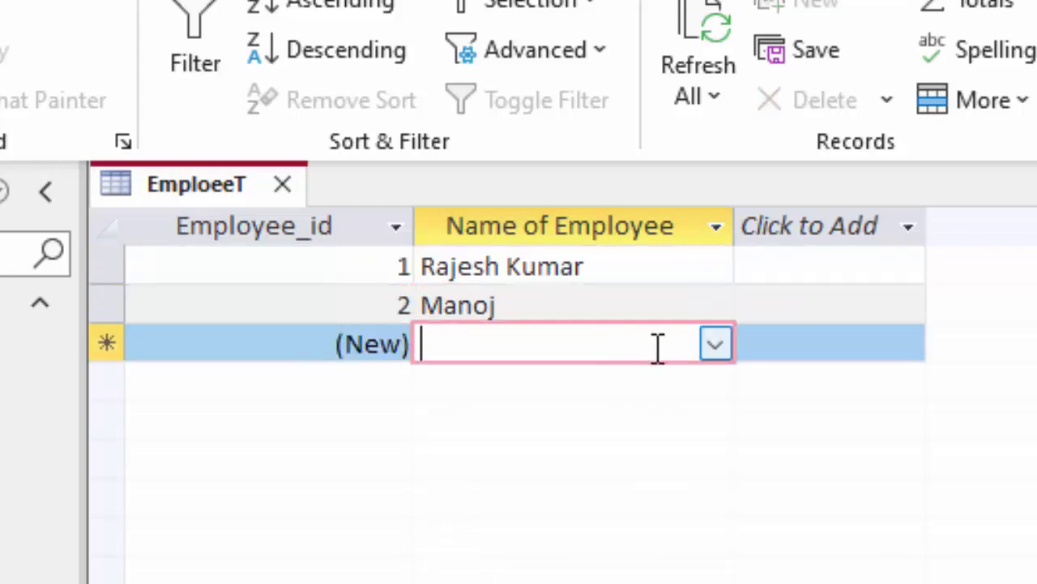
{"action": "left_click", "coordinate": [714, 346]}
{"action": "left_click", "coordinate": [596, 455]}
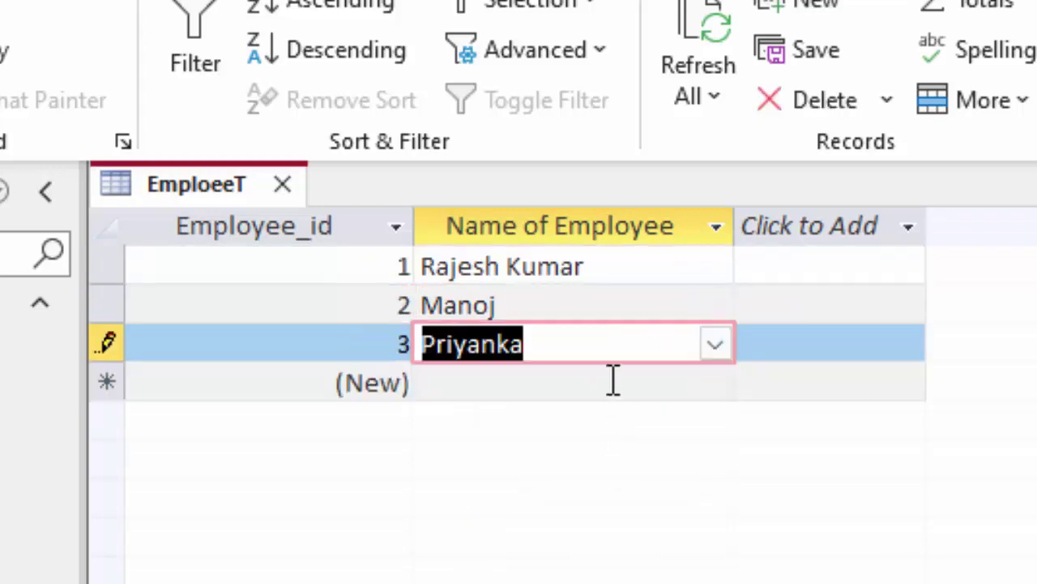
Fill records 4 to 6 with the remaining listed names and save the table
{"action": "left_click", "coordinate": [640, 383]}
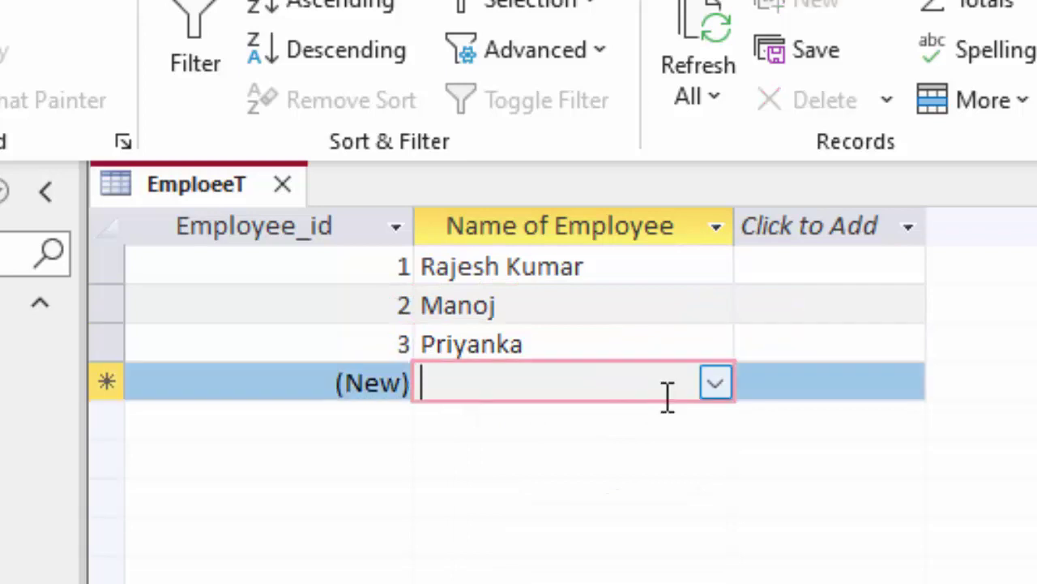
{"action": "left_click", "coordinate": [714, 384]}
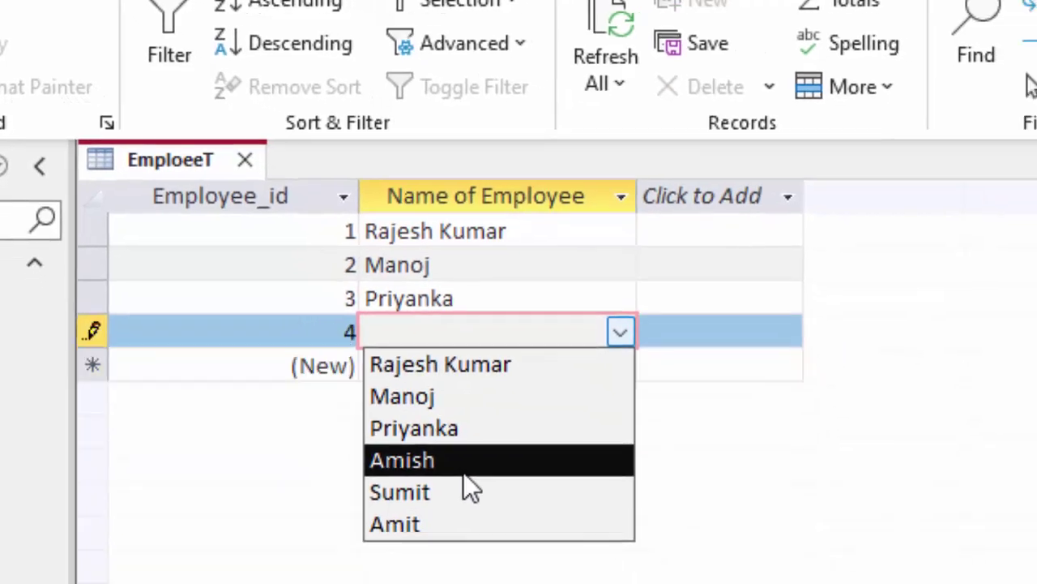
{"action": "left_click", "coordinate": [542, 529]}
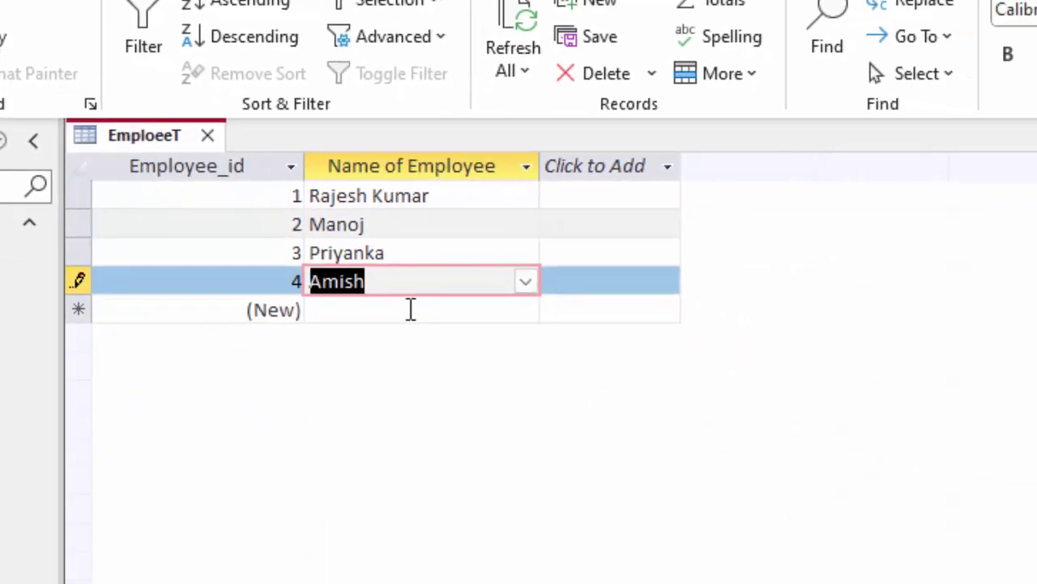
{"action": "left_click", "coordinate": [563, 420]}
{"action": "left_click", "coordinate": [523, 310]}
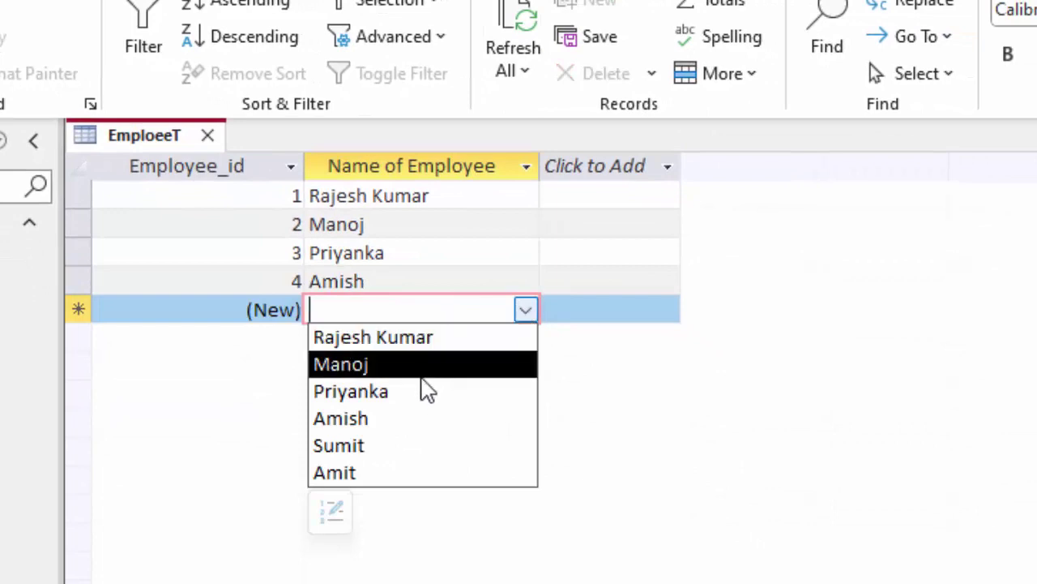
{"action": "left_click", "coordinate": [397, 448]}
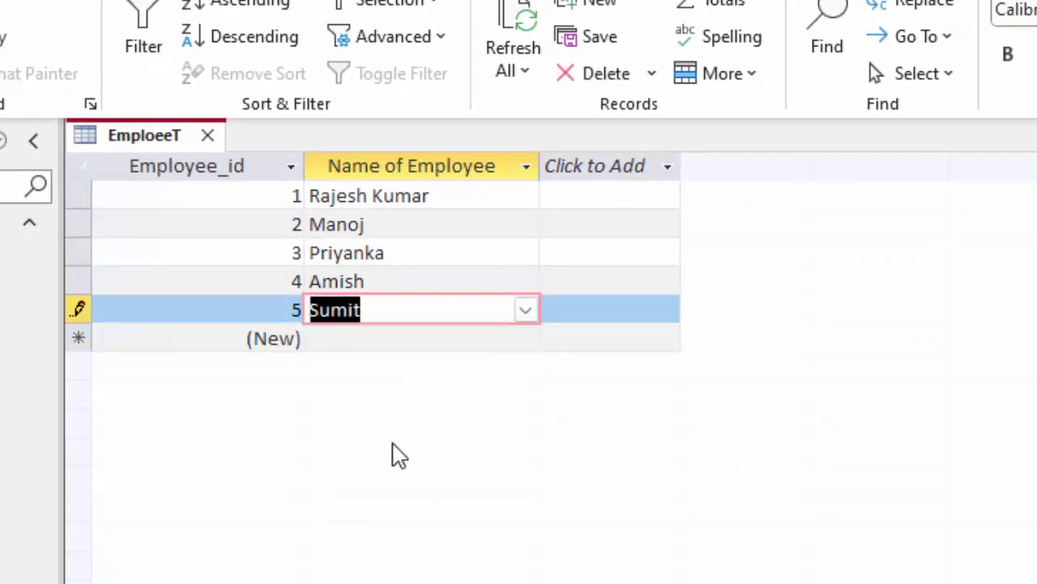
{"action": "left_click", "coordinate": [489, 338]}
{"action": "left_click", "coordinate": [525, 338]}
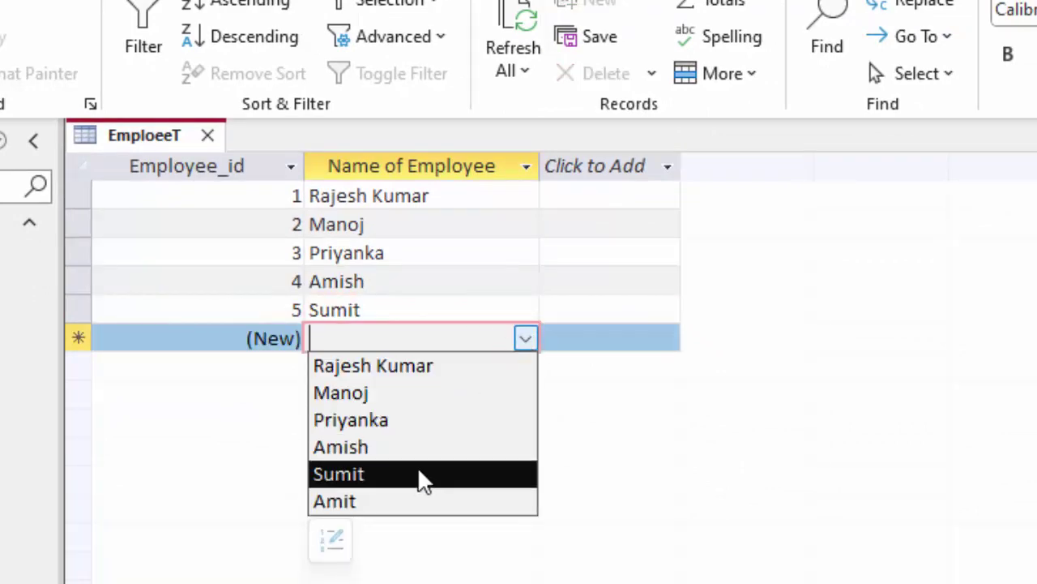
{"action": "left_click", "coordinate": [418, 496]}
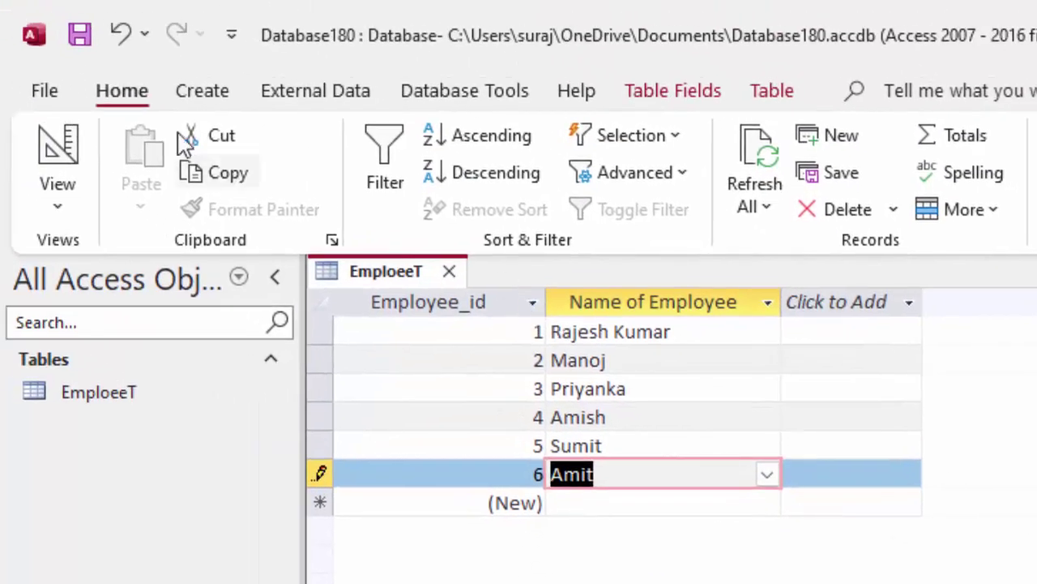
{"action": "left_click", "coordinate": [78, 36]}
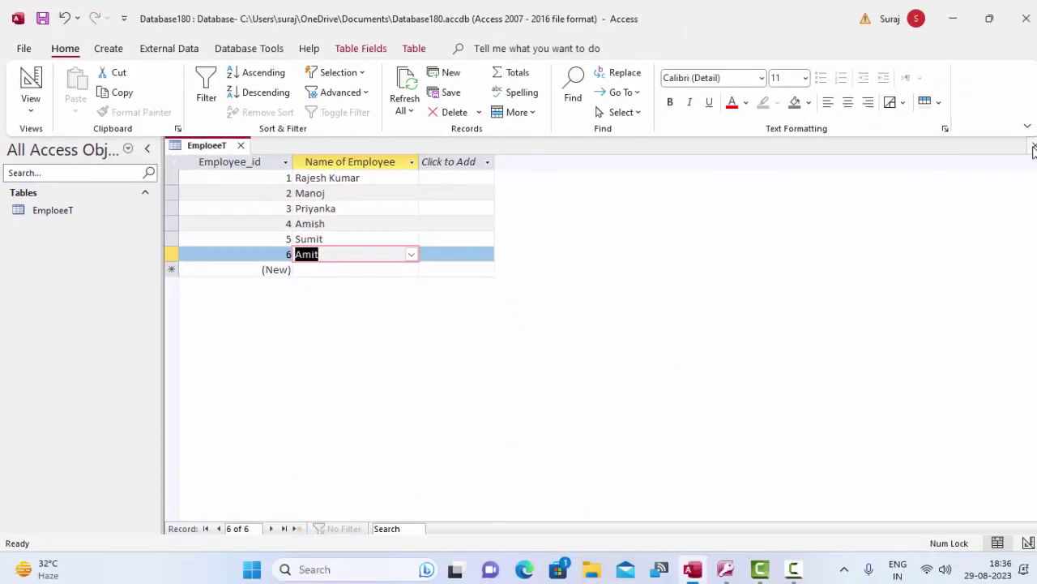
Close EmploeeT, create a new table in Design View, and save it as ProductT
{"action": "left_click", "coordinate": [241, 145]}
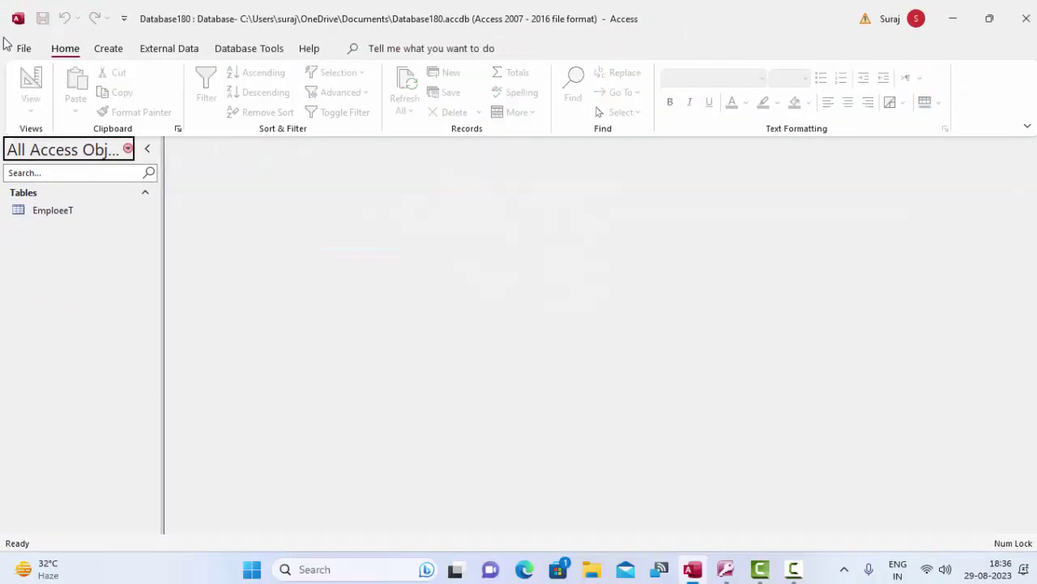
{"action": "left_click", "coordinate": [110, 49]}
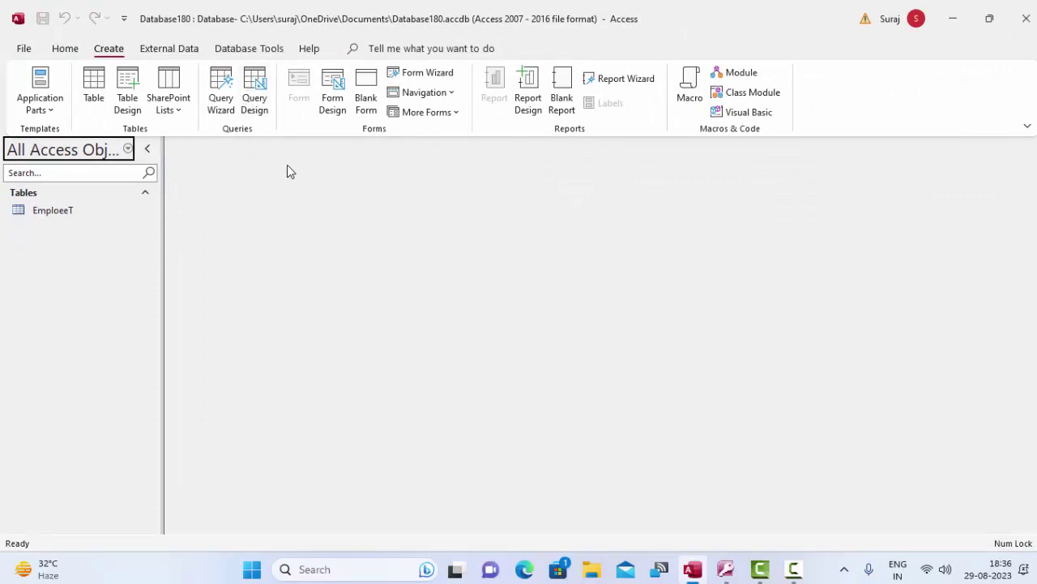
{"action": "left_click", "coordinate": [269, 107]}
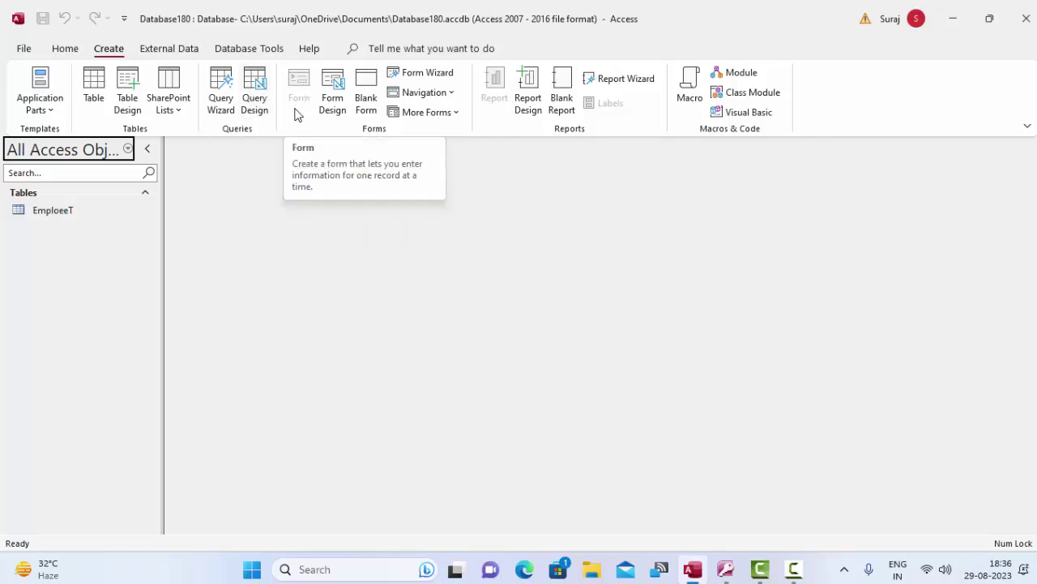
{"action": "left_click", "coordinate": [93, 88]}
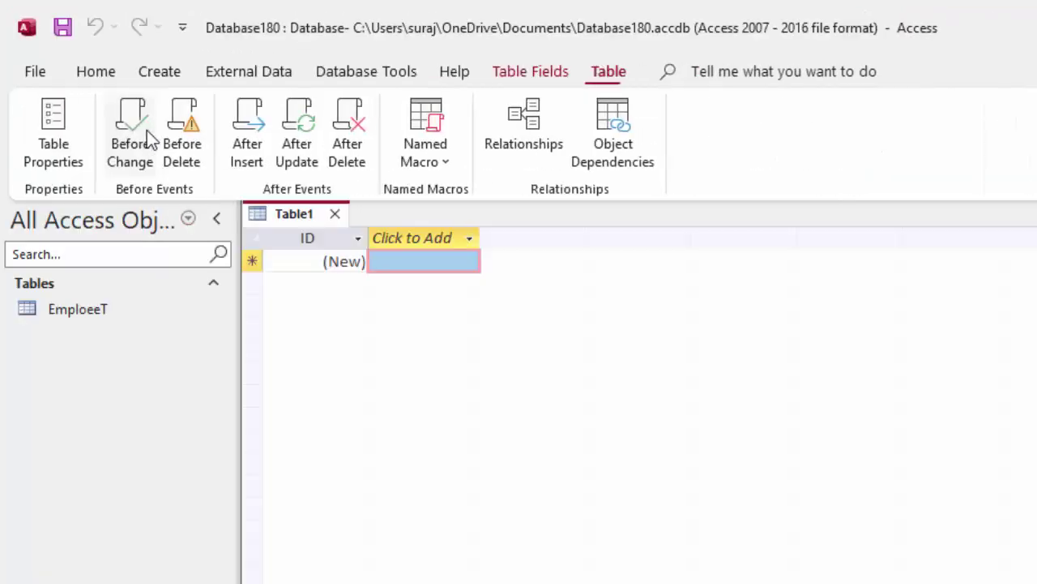
{"action": "left_click", "coordinate": [120, 89]}
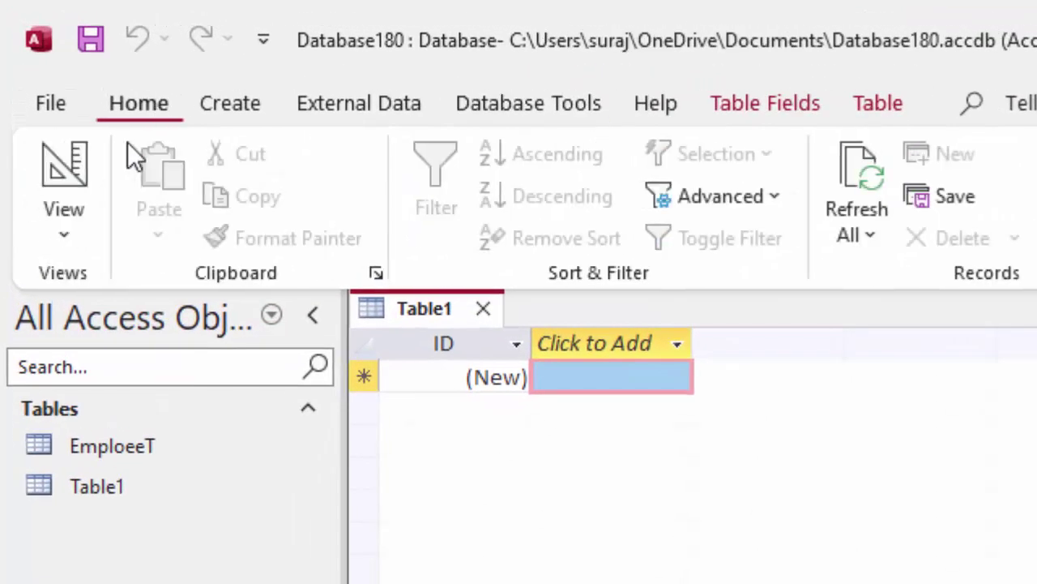
{"action": "left_click", "coordinate": [57, 158]}
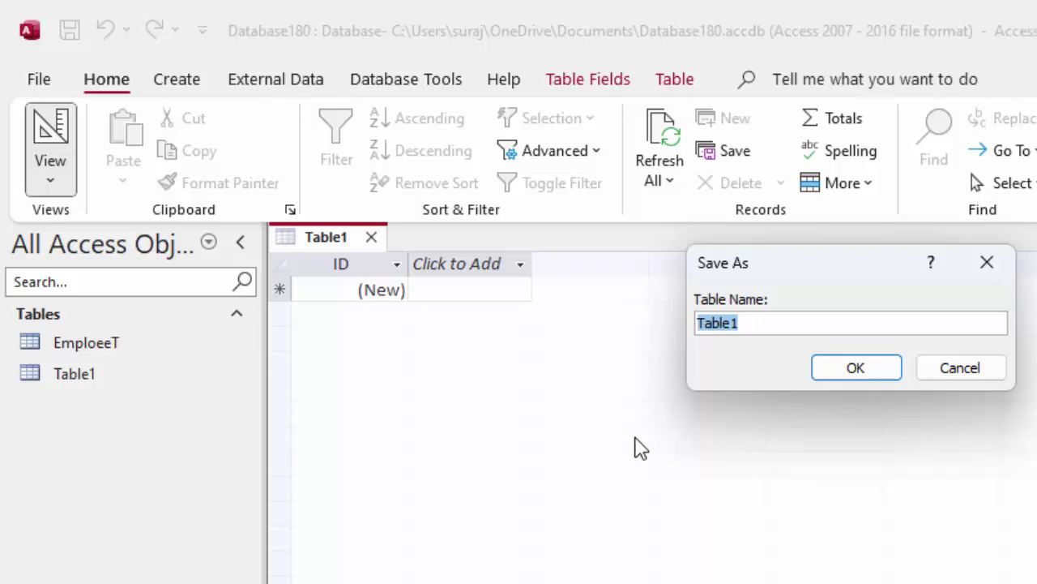
{"action": "key", "text": "BackSpace"}
{"action": "type", "text": "ProductT"}
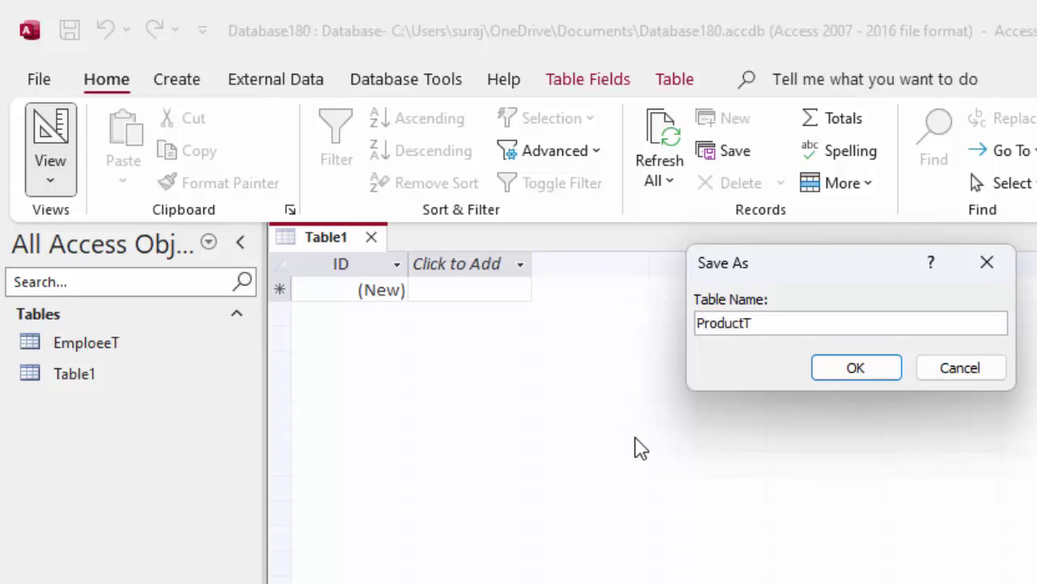
{"action": "key", "text": "Return"}
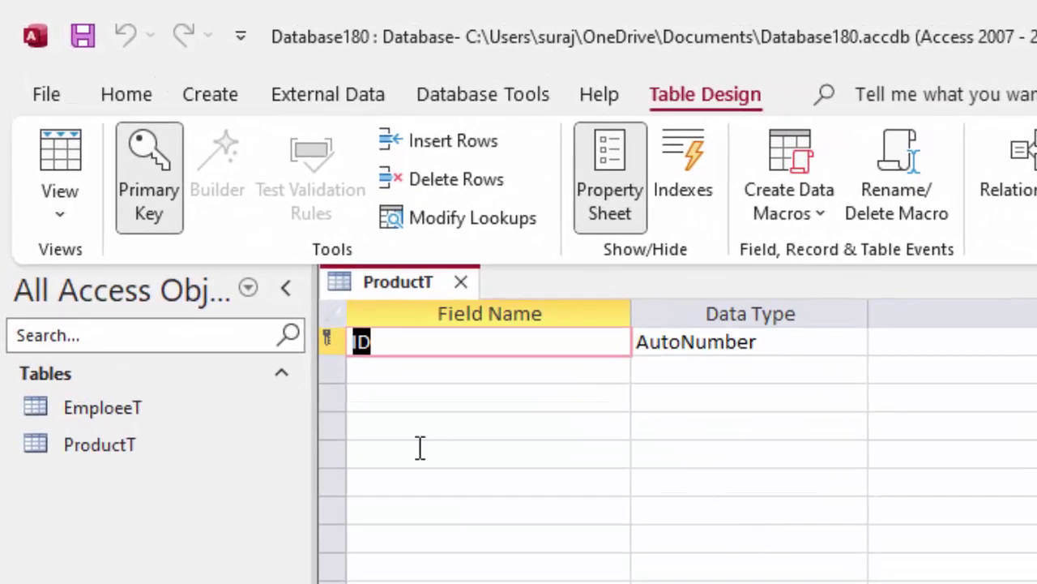
Rename EmploeeT to EmployeeT by inserting the missing 'y', then return to ProductT's design
{"action": "right_click", "coordinate": [82, 402]}
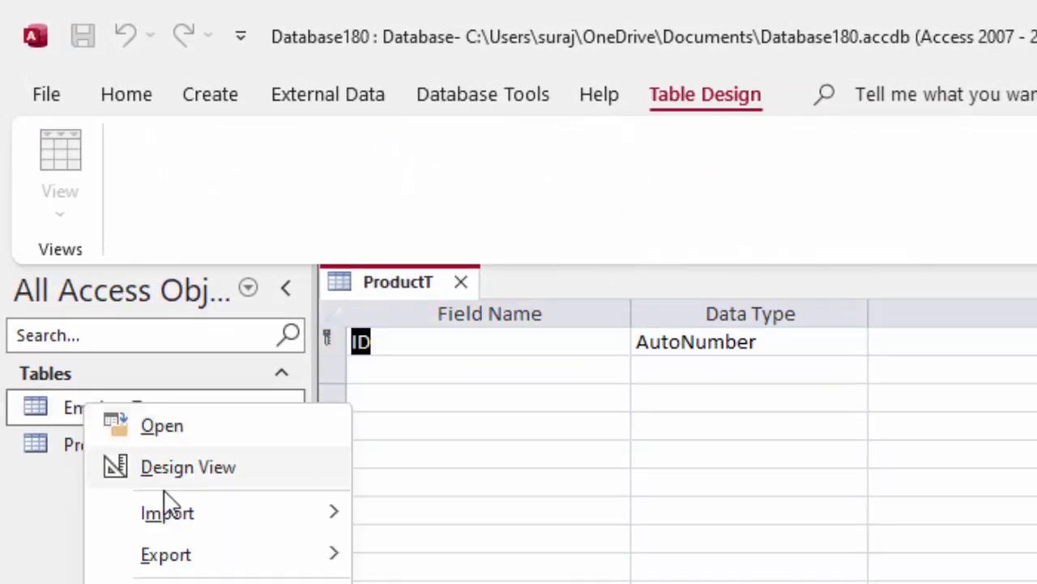
{"action": "left_click", "coordinate": [167, 580]}
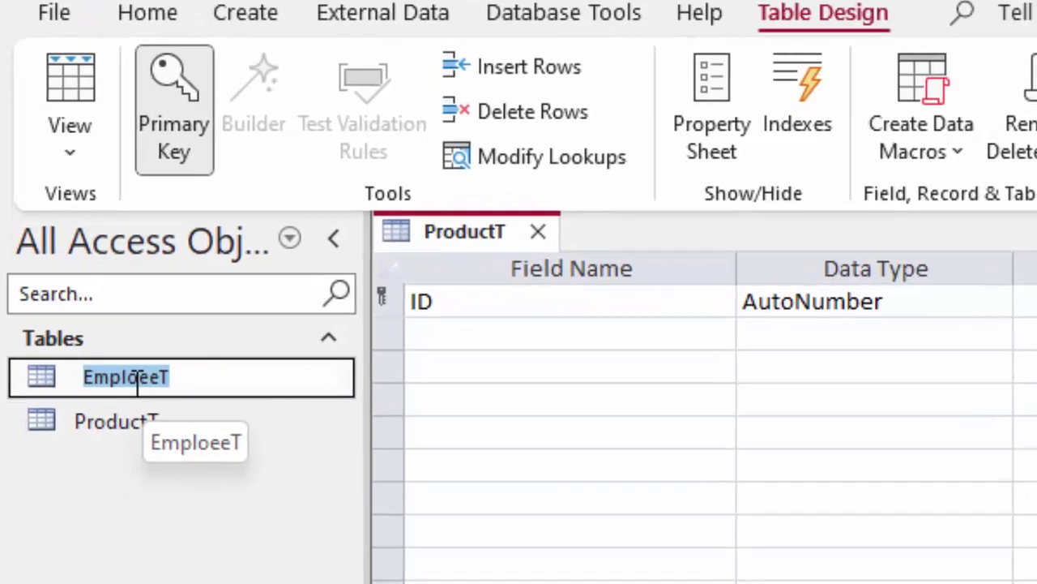
{"action": "left_click", "coordinate": [113, 407]}
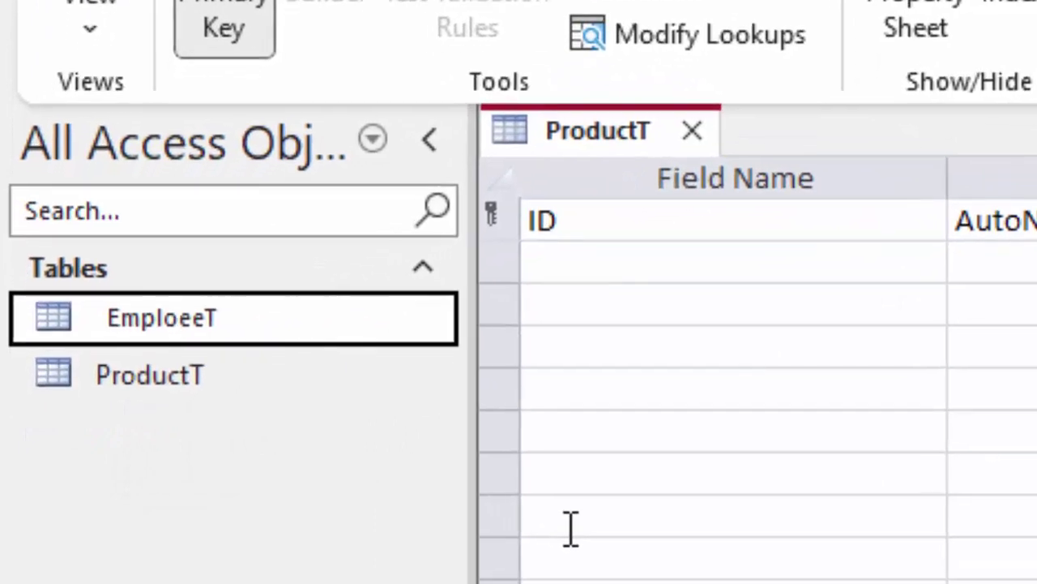
{"action": "type", "text": "y"}
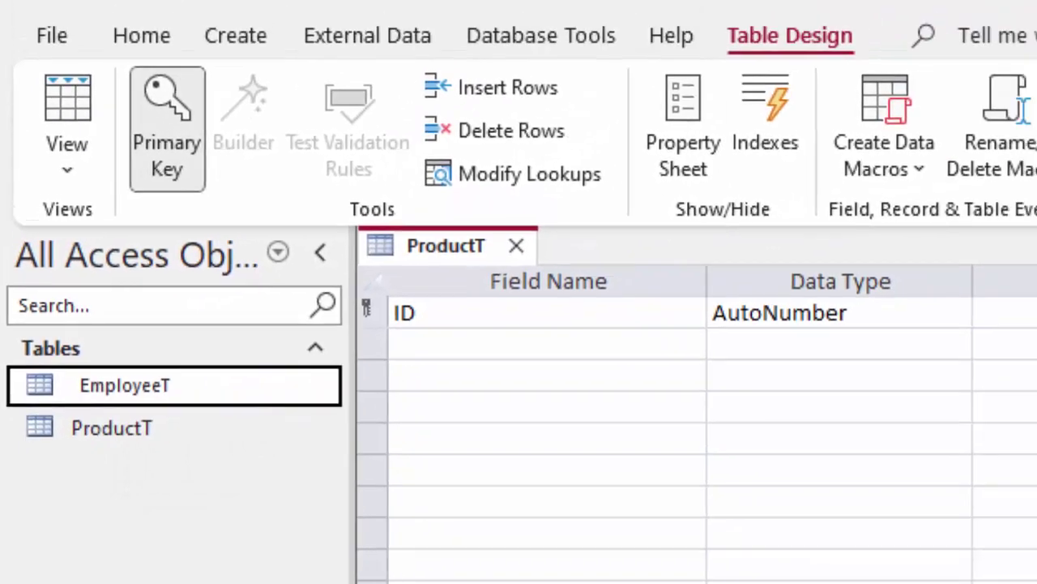
{"action": "key", "text": "Return"}
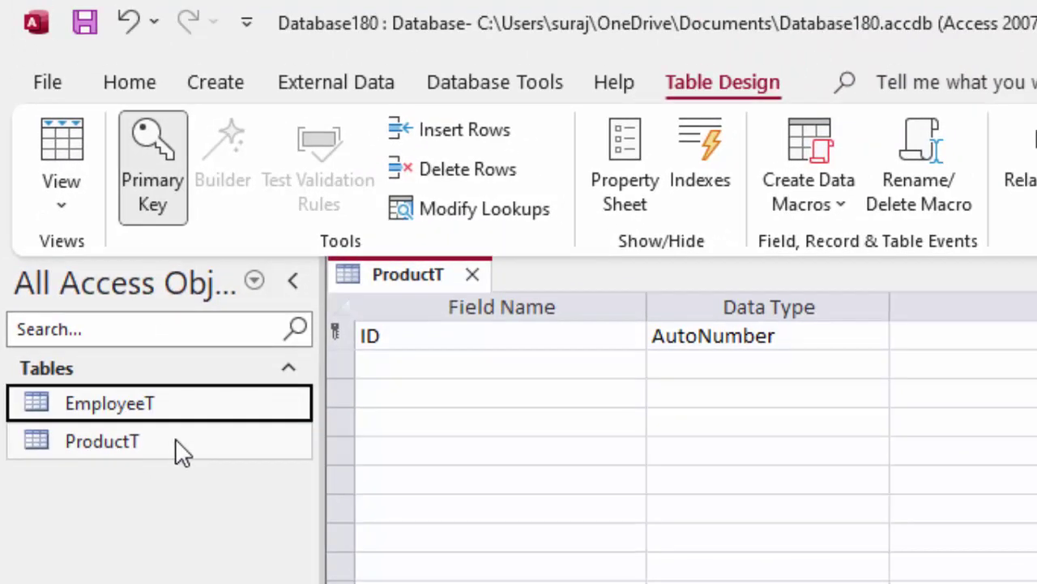
{"action": "double_click", "coordinate": [394, 334]}
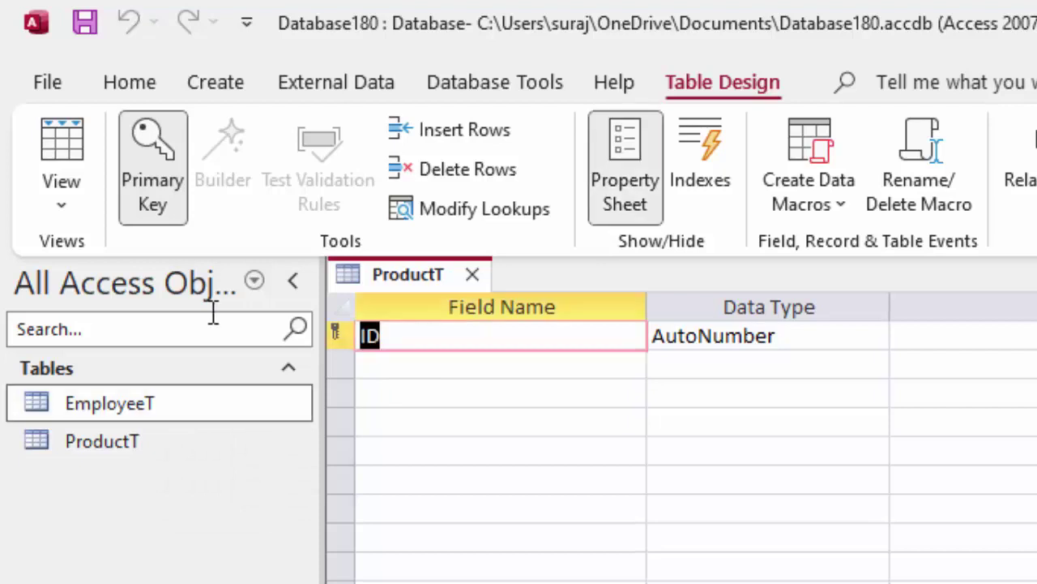
Add an Employee_id field of Number type to ProductT, checking EmployeeT's field name
{"action": "left_click", "coordinate": [378, 361]}
{"action": "type", "text": "mp"}
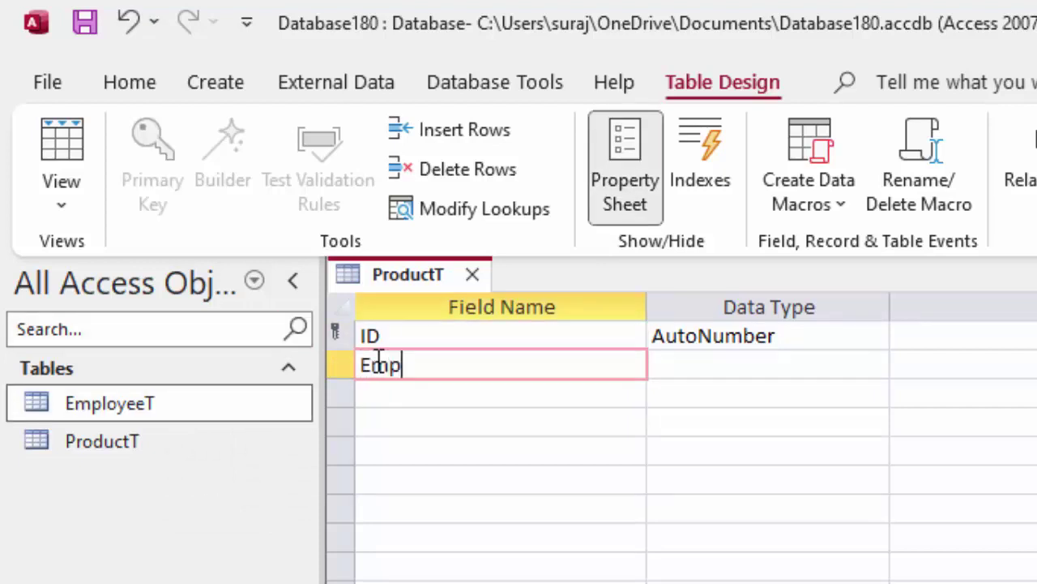
{"action": "type", "text": "loyee"}
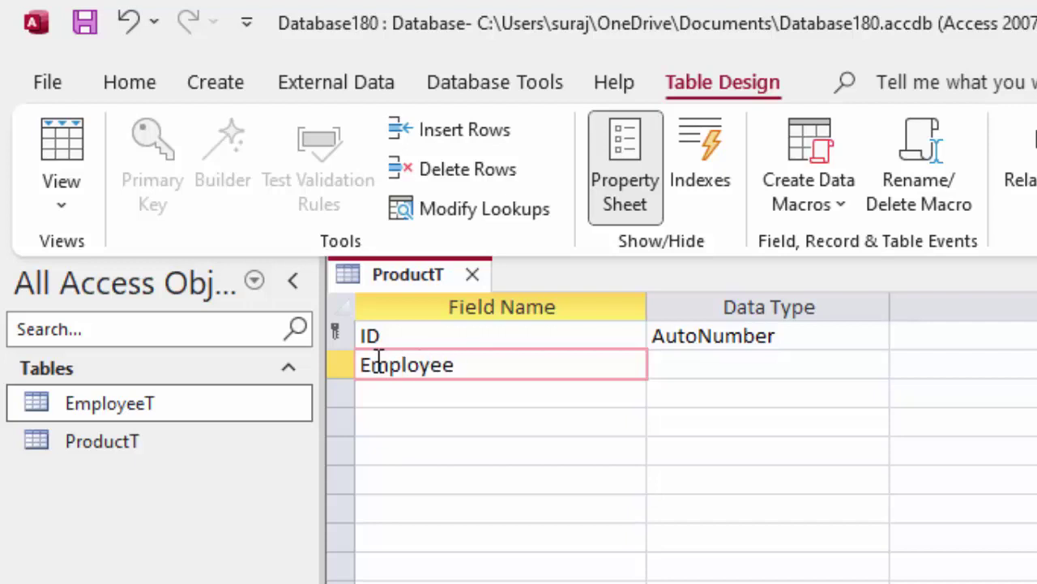
{"action": "double_click", "coordinate": [211, 404]}
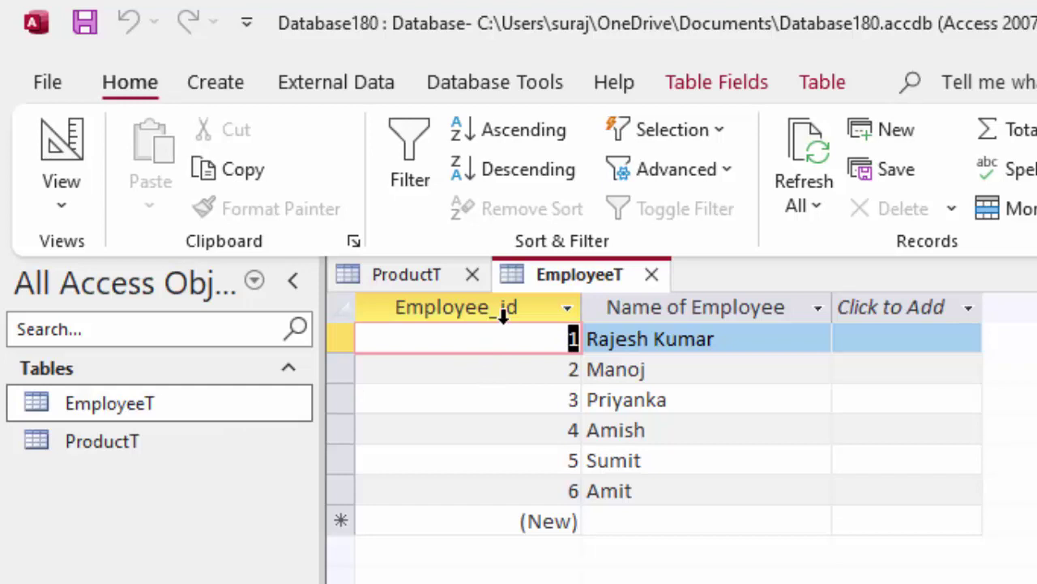
{"action": "left_click", "coordinate": [202, 442]}
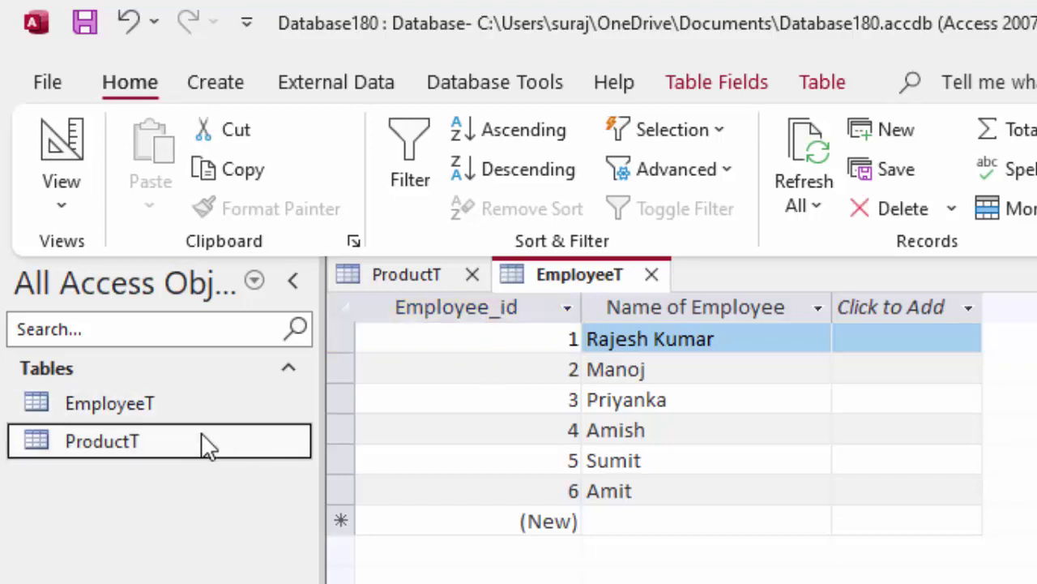
{"action": "right_click", "coordinate": [203, 441]}
{"action": "left_click", "coordinate": [292, 496]}
{"action": "type", "text": "Employee_"}
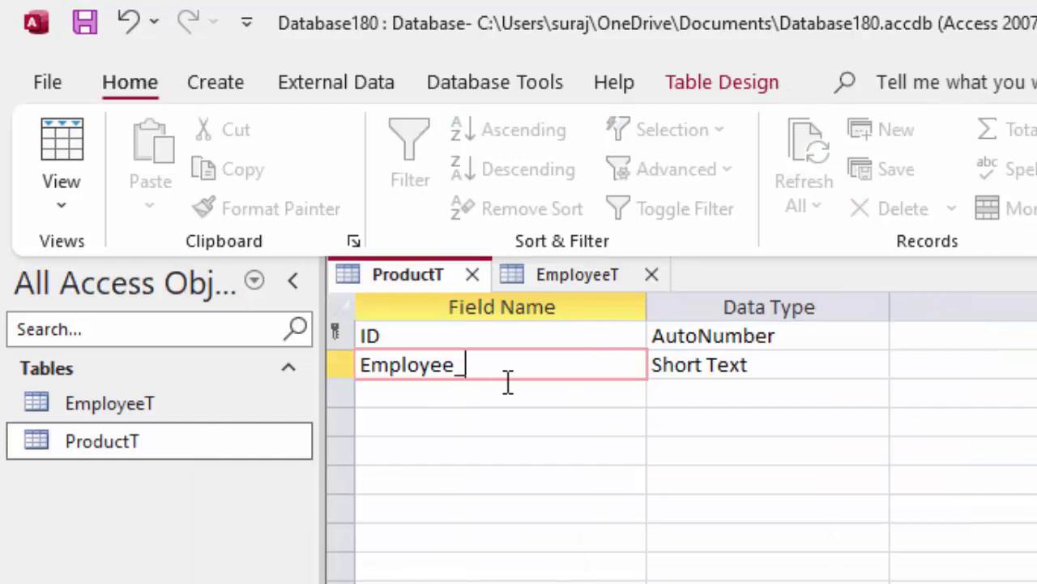
{"action": "type", "text": "id"}
{"action": "key", "text": "Tab"}
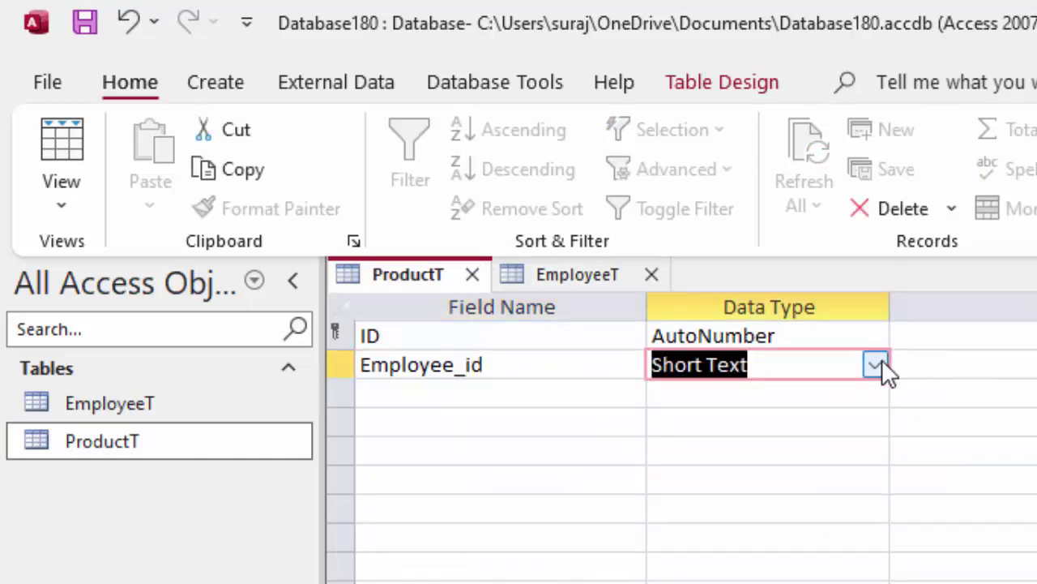
{"action": "left_click", "coordinate": [876, 364]}
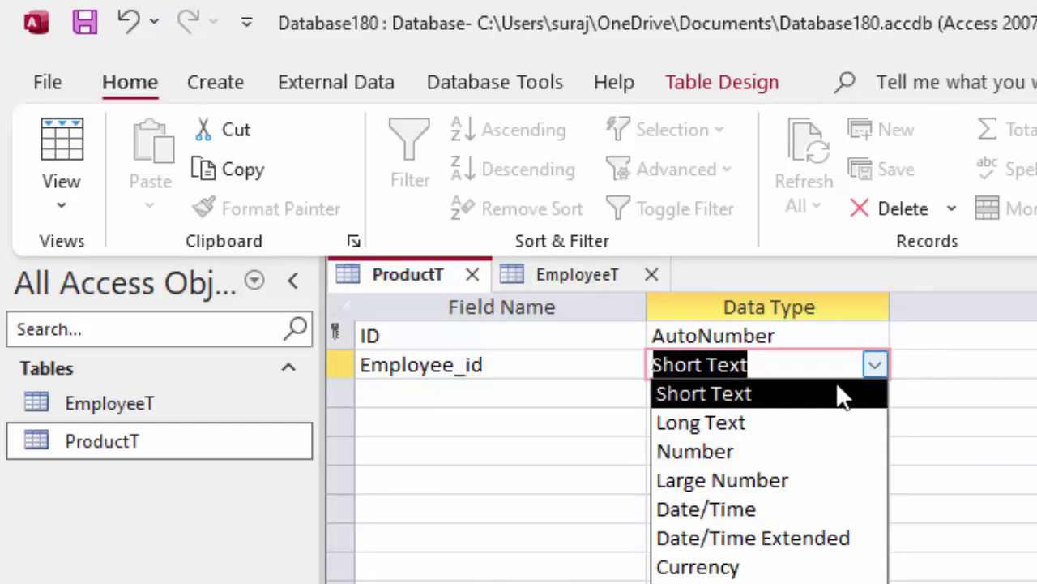
{"action": "left_click", "coordinate": [799, 450]}
Add a Short Text field named Name of Product in the next row
{"action": "left_click", "coordinate": [526, 395]}
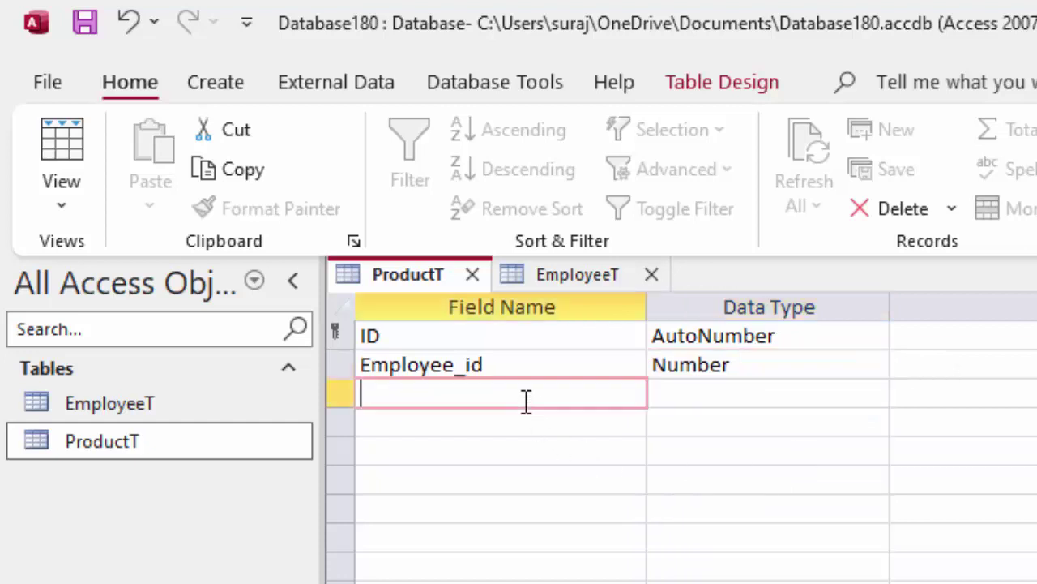
{"action": "type", "text": "Name "}
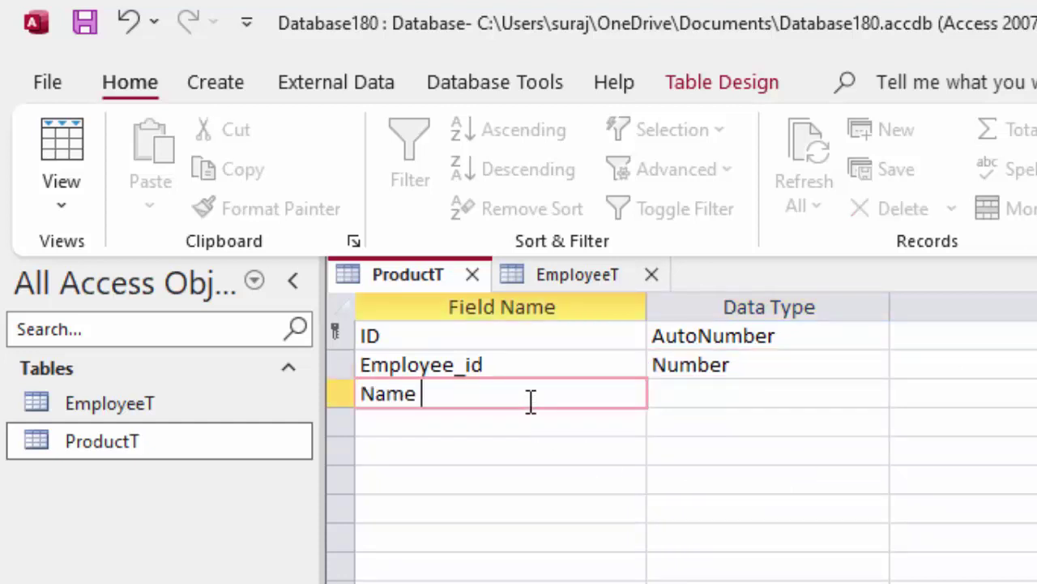
{"action": "type", "text": "of Prod"}
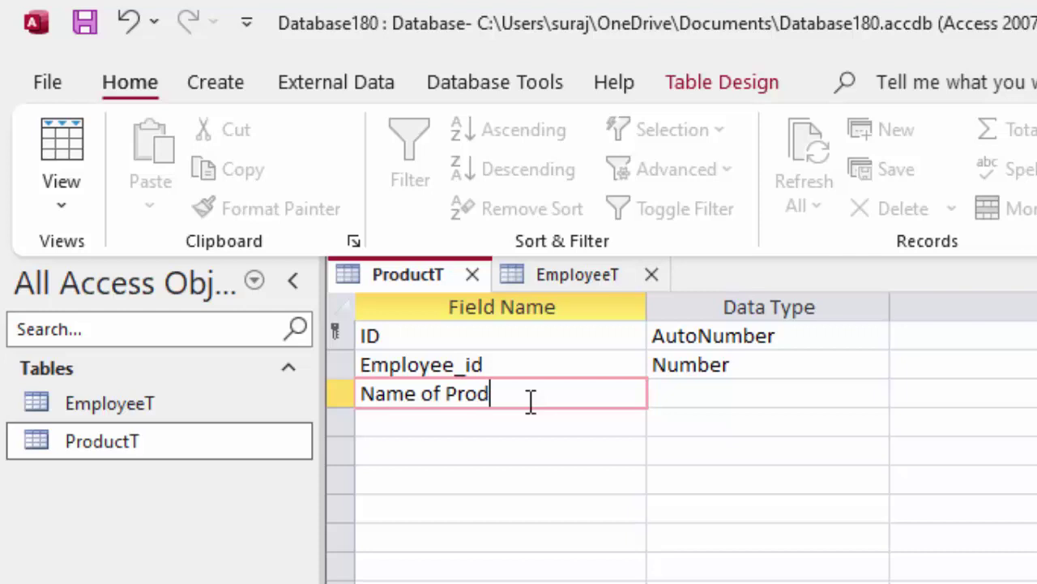
{"action": "type", "text": "uct"}
{"action": "key", "text": "Tab"}
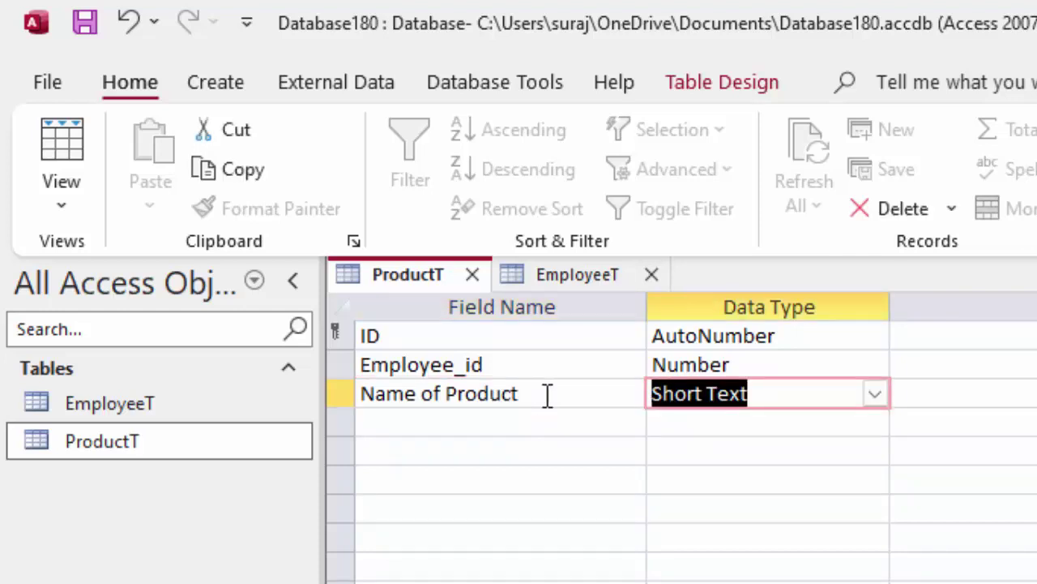
{"action": "left_click", "coordinate": [531, 421]}
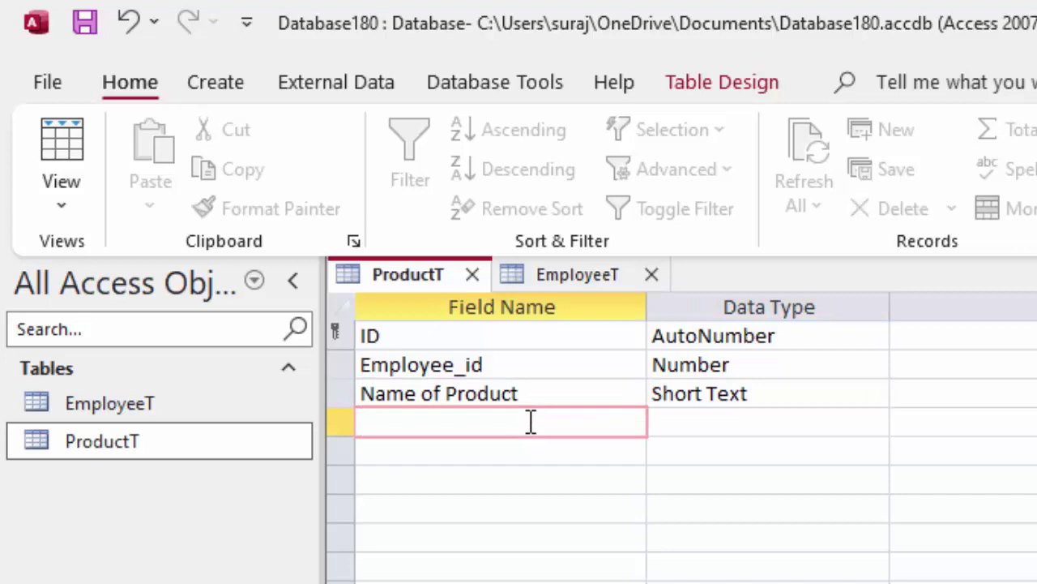
Add a Price field with the Currency data type
{"action": "type", "text": "O"}
{"action": "key", "text": "BackSpace"}
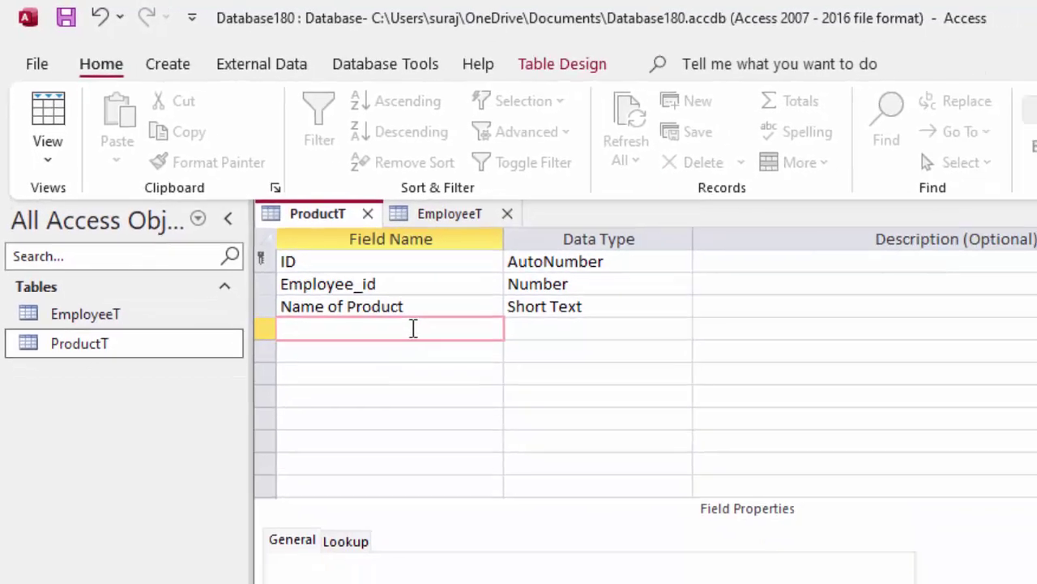
{"action": "type", "text": "Price"}
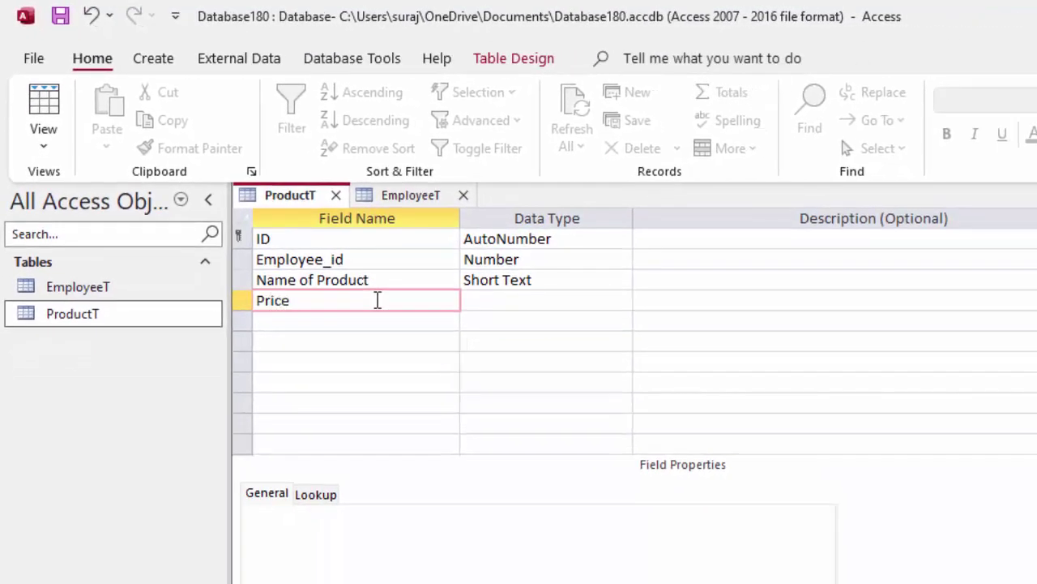
{"action": "left_click", "coordinate": [517, 302]}
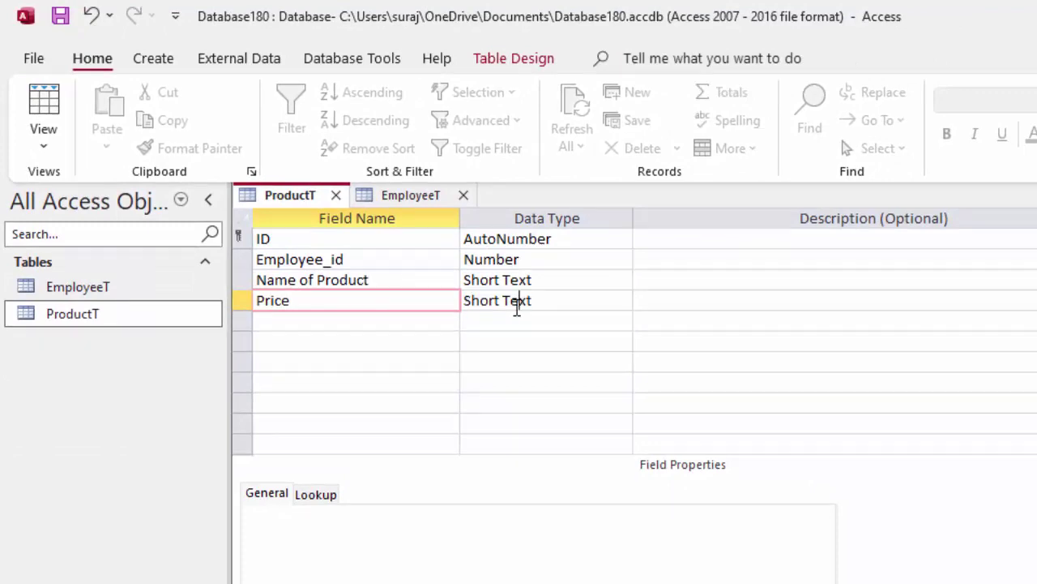
{"action": "left_click", "coordinate": [622, 301]}
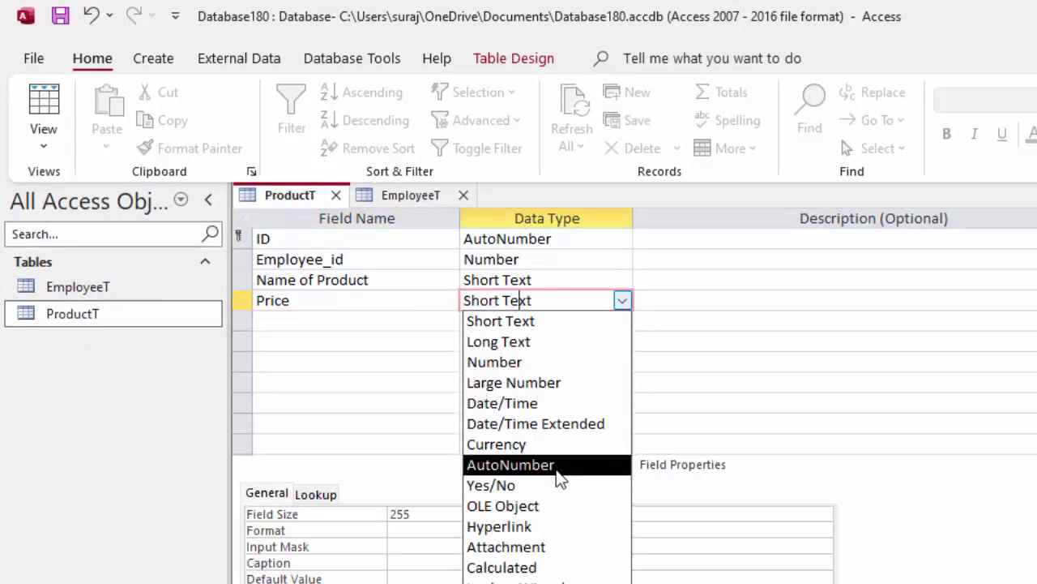
{"action": "left_click", "coordinate": [496, 444]}
Add a Unit field of Number type with Field Size Double
{"action": "left_click", "coordinate": [351, 391]}
{"action": "type", "text": "U"}
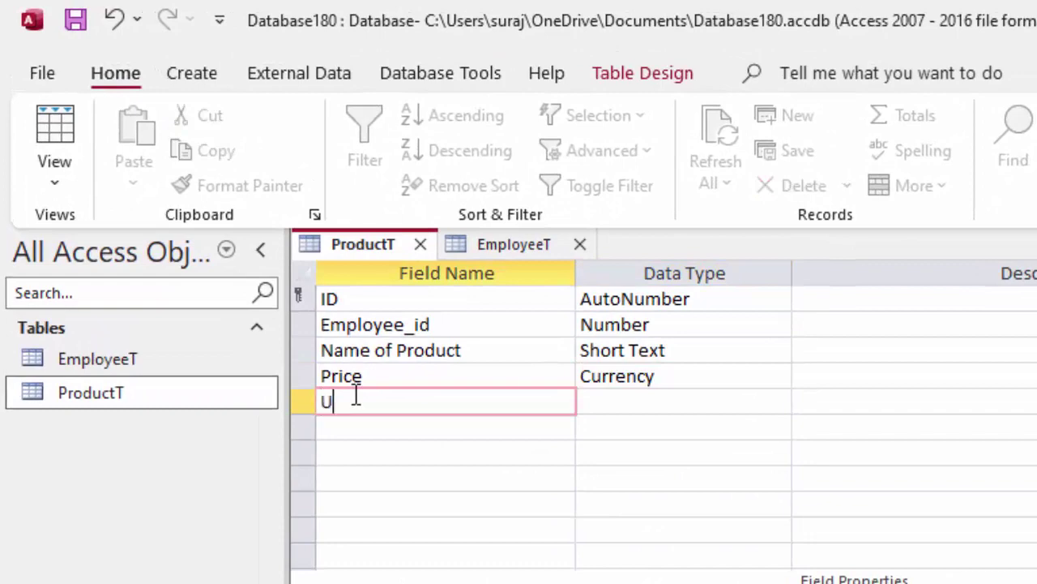
{"action": "type", "text": "nit"}
{"action": "key", "text": "Tab"}
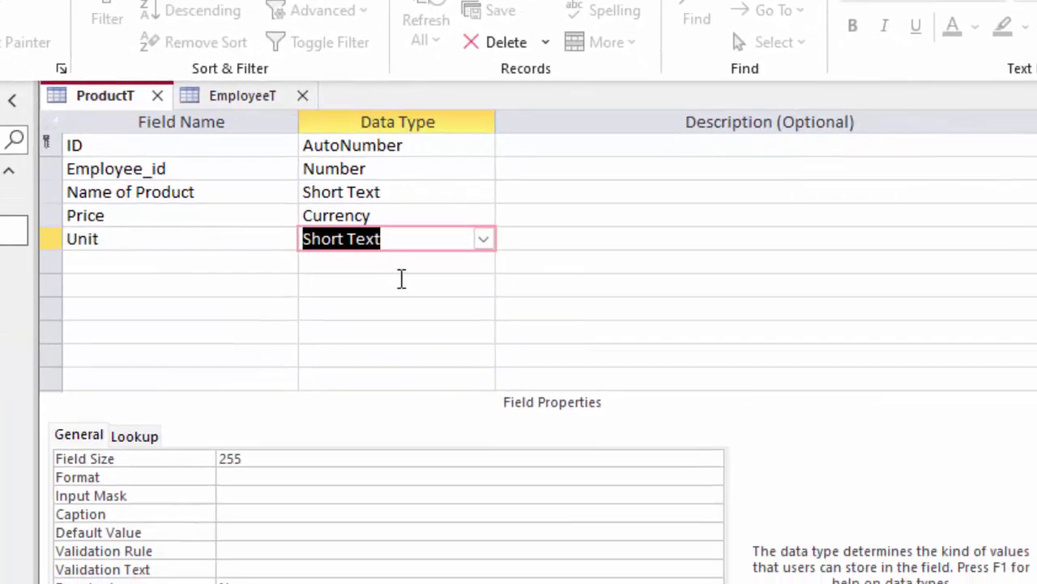
{"action": "left_click", "coordinate": [483, 238]}
{"action": "left_click", "coordinate": [405, 308]}
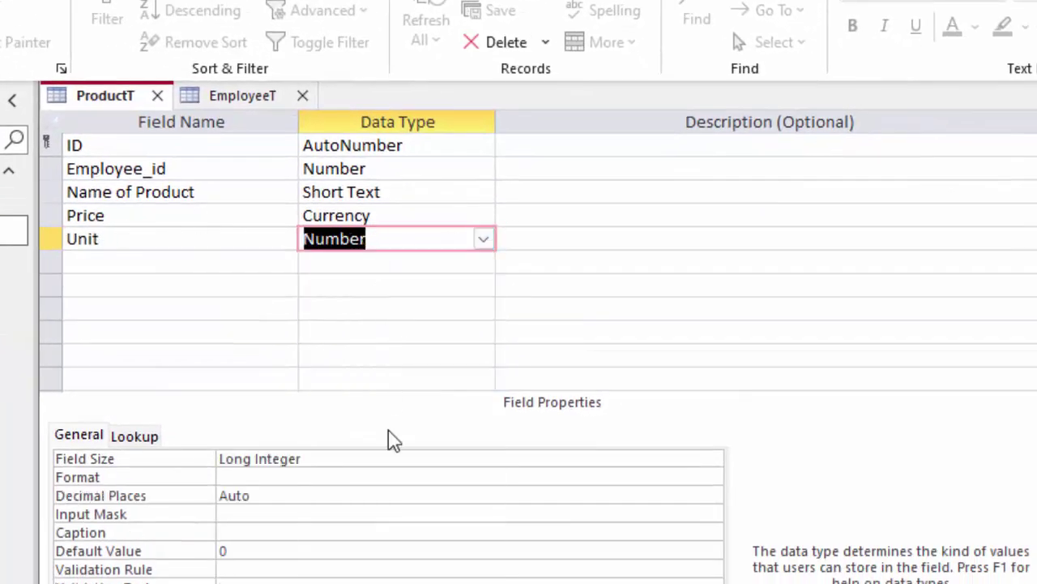
{"action": "left_click", "coordinate": [231, 458]}
{"action": "triple_click", "coordinate": [231, 458]}
{"action": "type", "text": "double"}
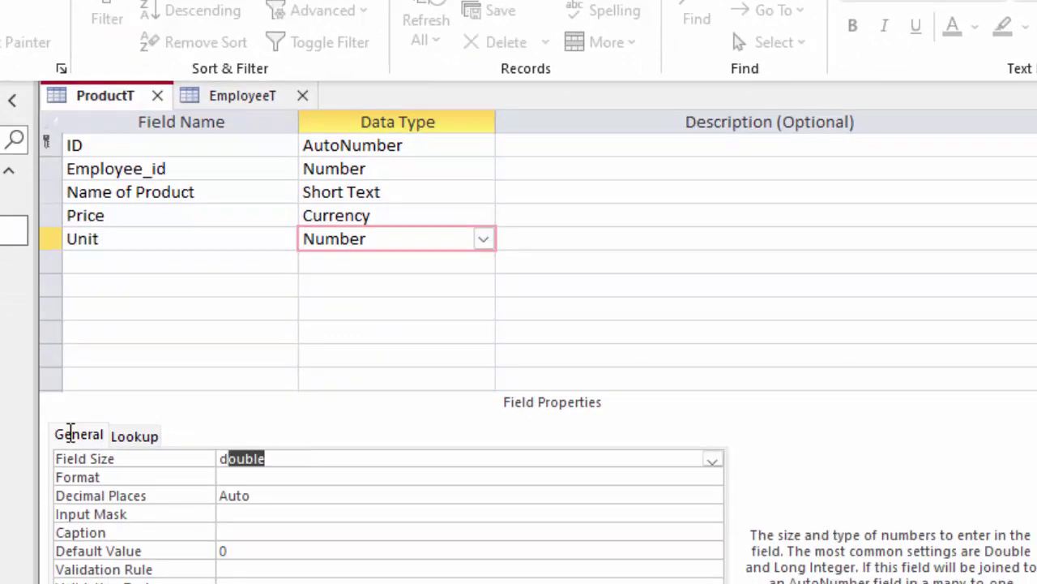
Add a Total field below Unit and bring up its data type choices
{"action": "left_click", "coordinate": [175, 259]}
{"action": "type", "text": "Tota"}
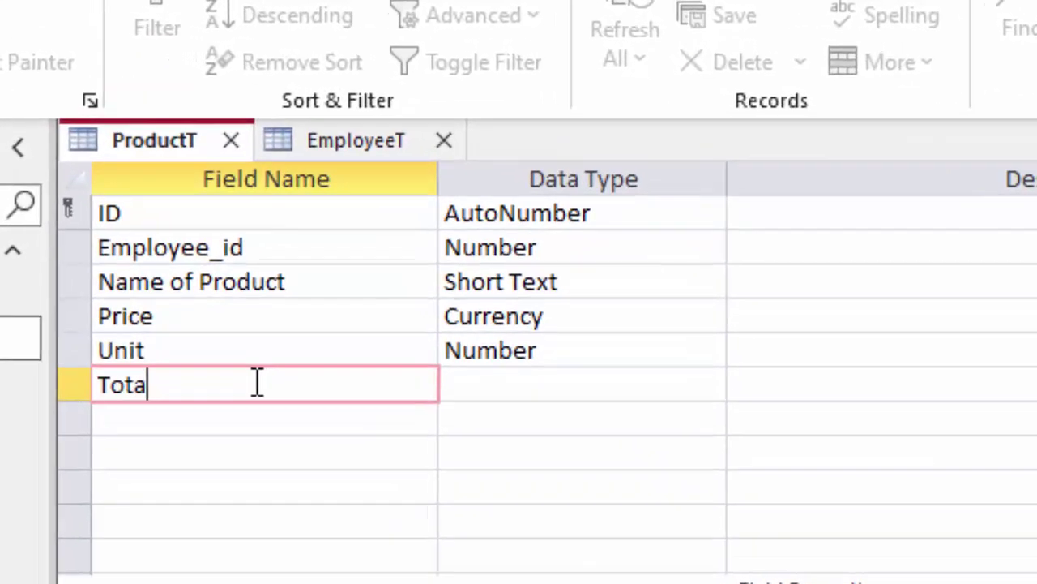
{"action": "type", "text": "l"}
{"action": "key", "text": "Tab"}
{"action": "left_click", "coordinate": [724, 393]}
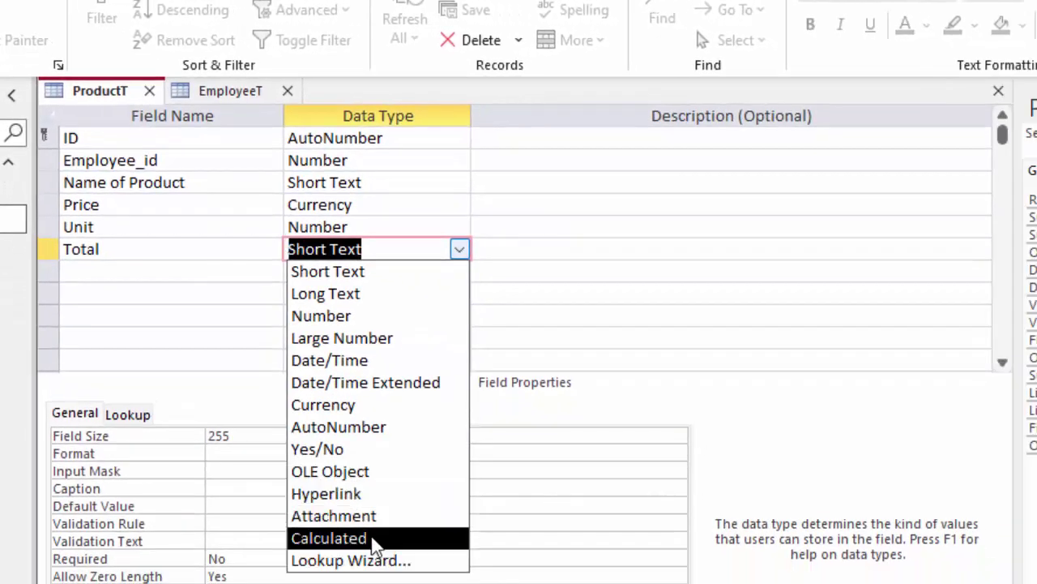
Make Total a Calculated field with expression [Price]*[Unit], then switch ProductT to Datasheet view
{"action": "left_click", "coordinate": [375, 538]}
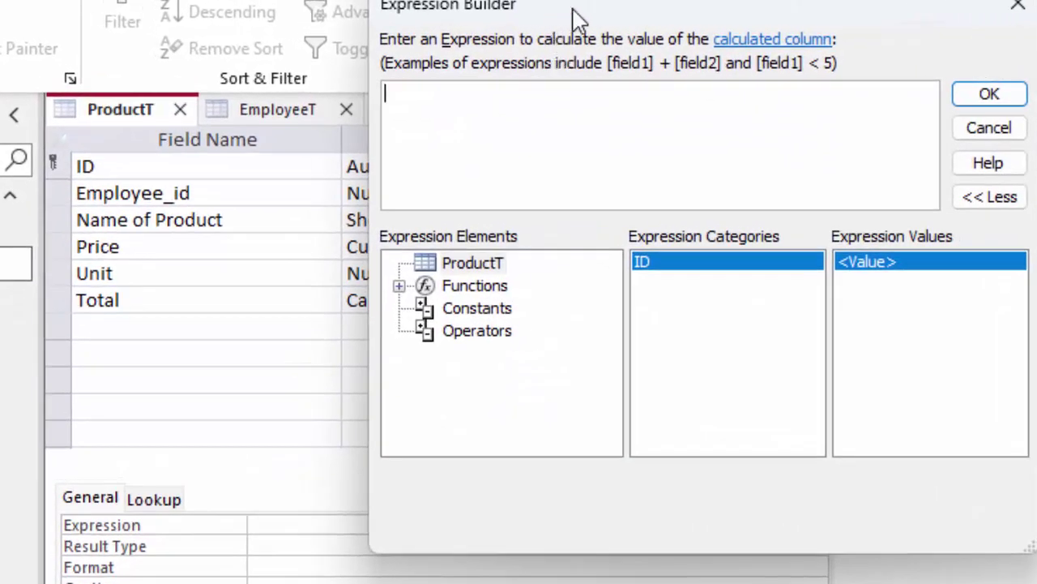
{"action": "left_click_drag", "start_coordinate": [577, 18], "coordinate": [843, 153]}
{"action": "type", "text": "["}
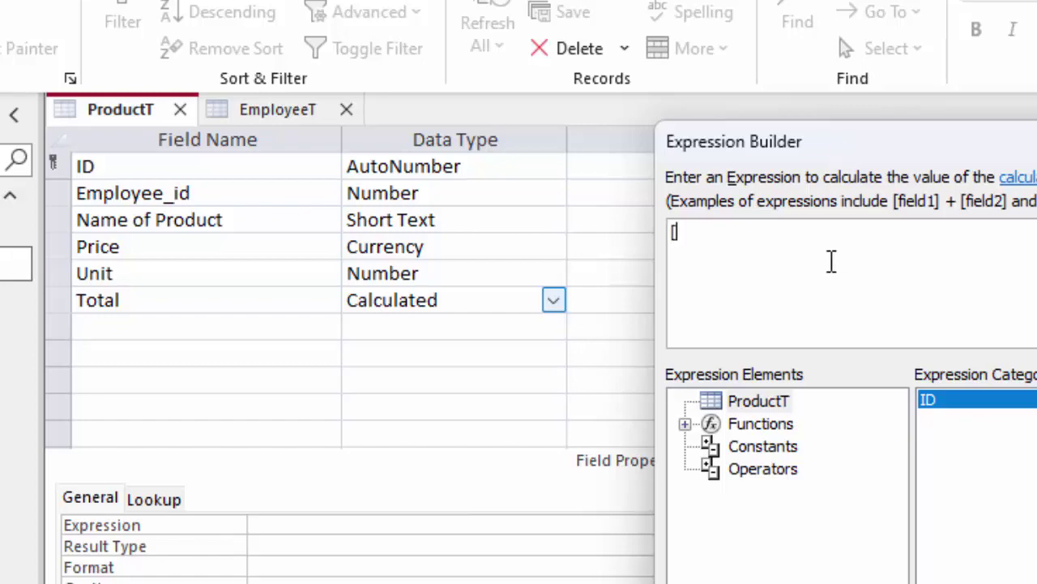
{"action": "type", "text": "Price"}
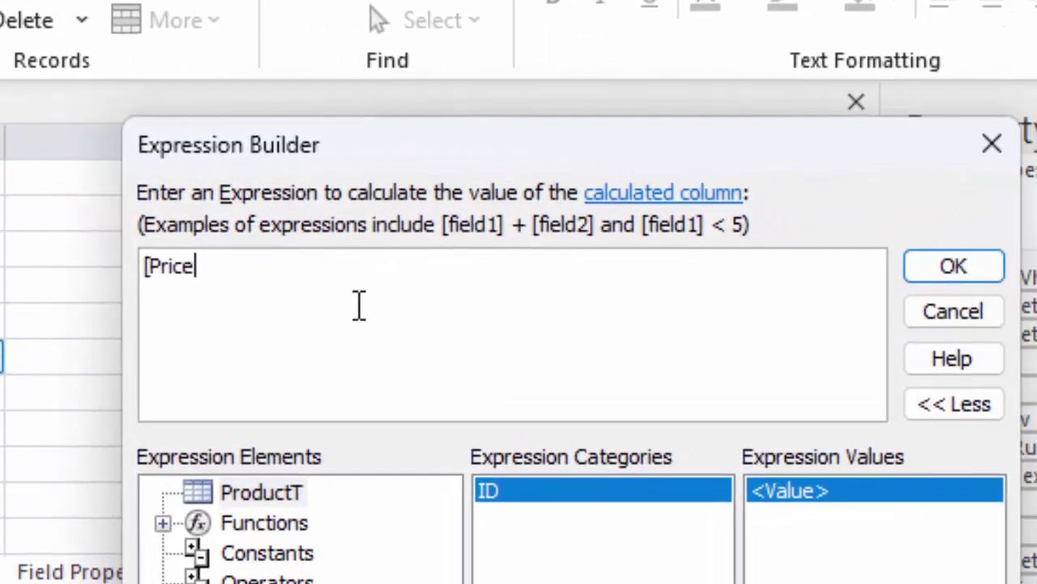
{"action": "type", "text": "]*[U"}
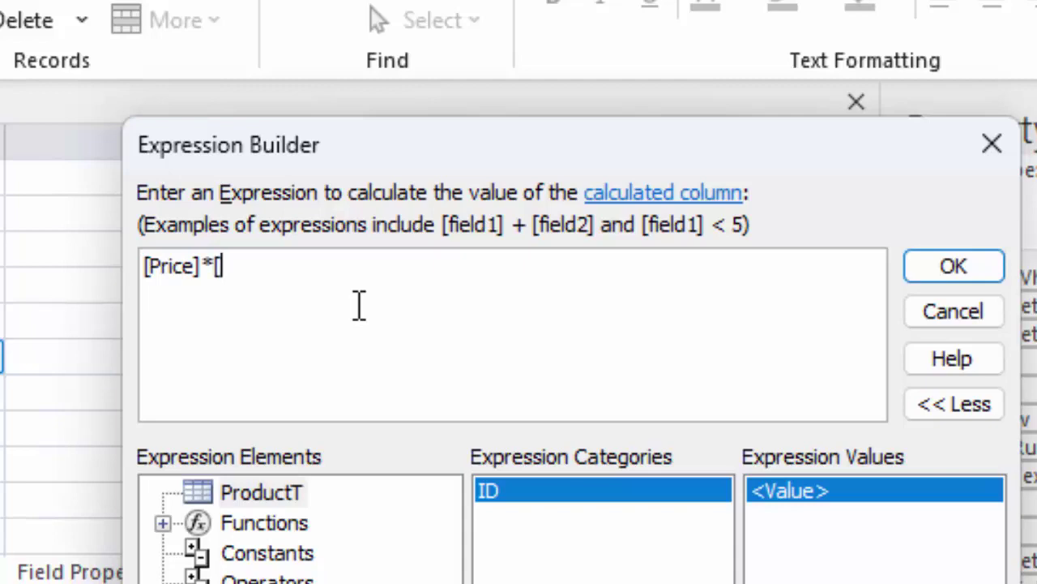
{"action": "type", "text": "nit]"}
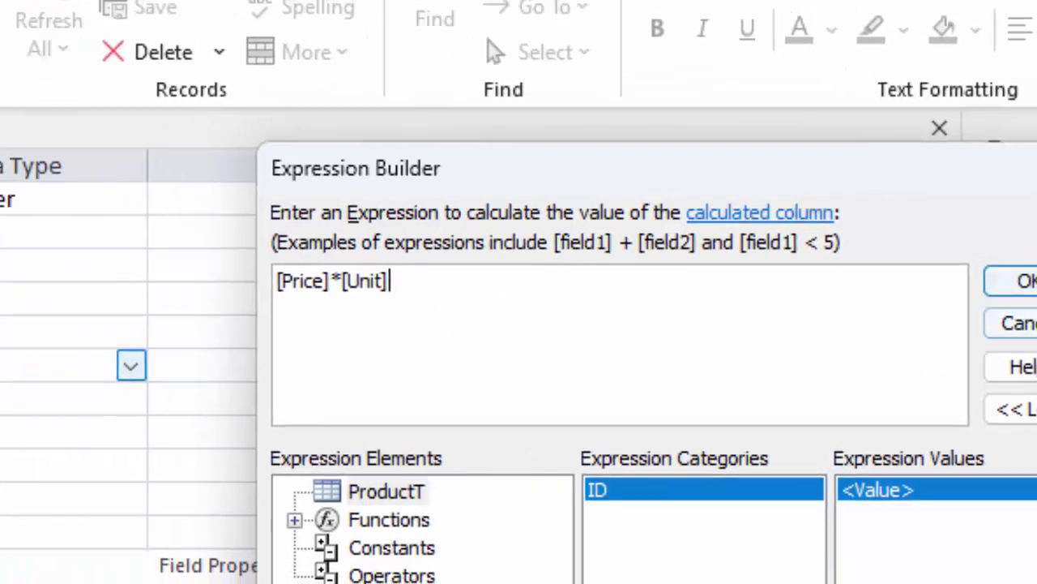
{"action": "left_click", "coordinate": [954, 267]}
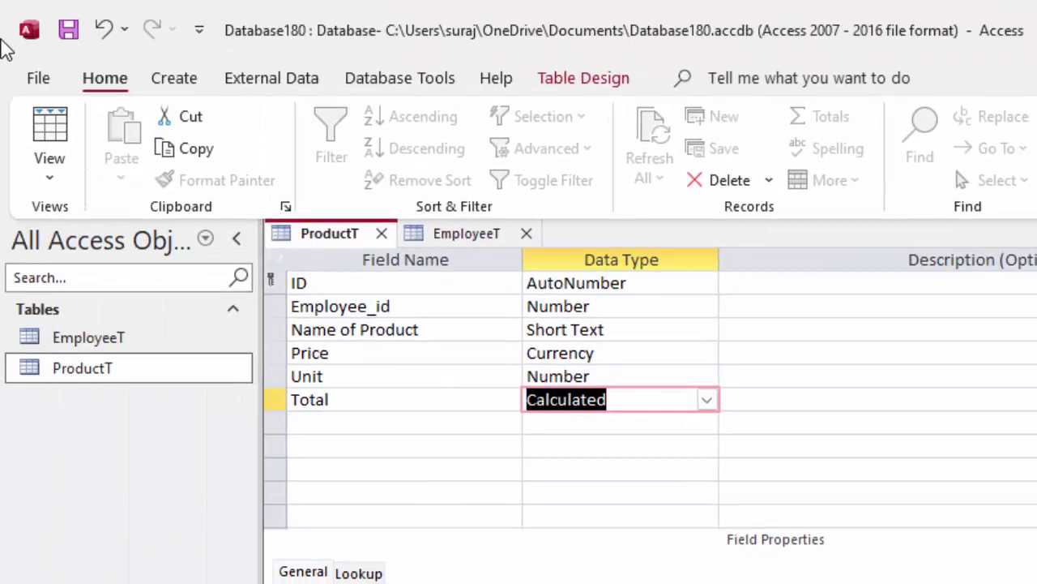
{"action": "left_click", "coordinate": [50, 142]}
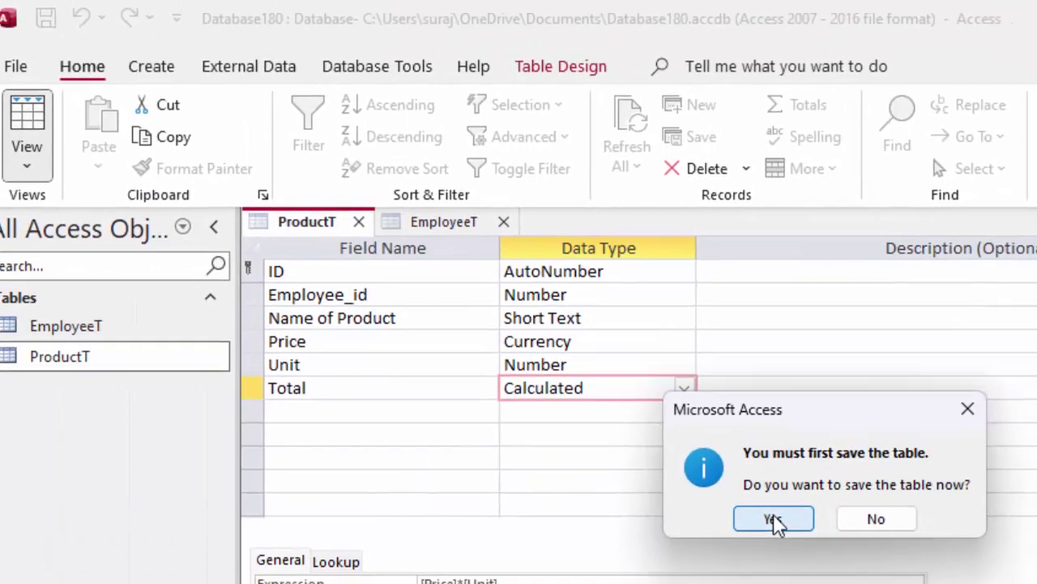
Save ProductT and set the first record's Employee_id to 1
{"action": "left_click", "coordinate": [776, 525]}
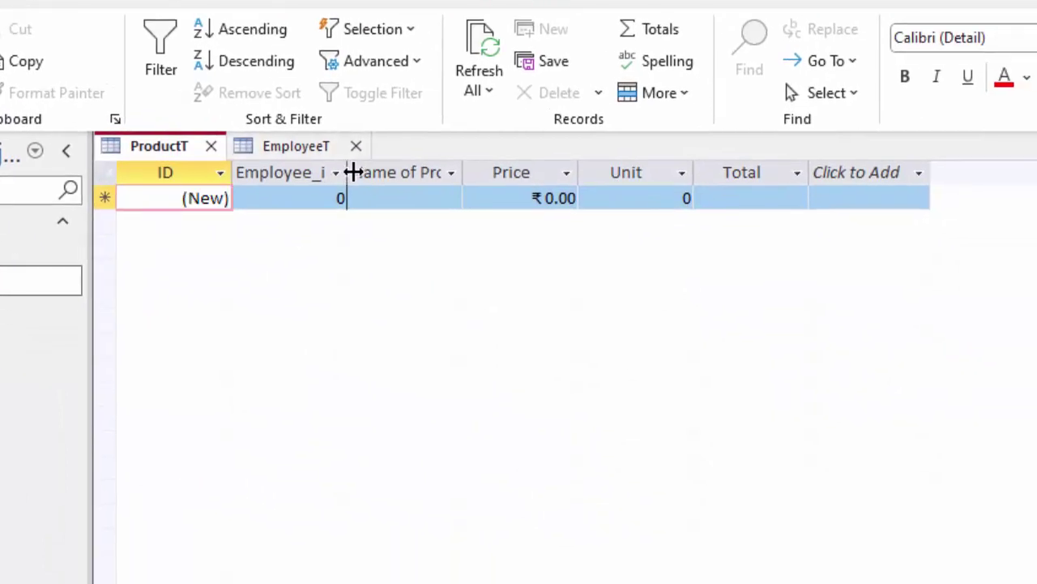
{"action": "left_click_drag", "start_coordinate": [348, 172], "coordinate": [405, 203]}
{"action": "left_click", "coordinate": [388, 197]}
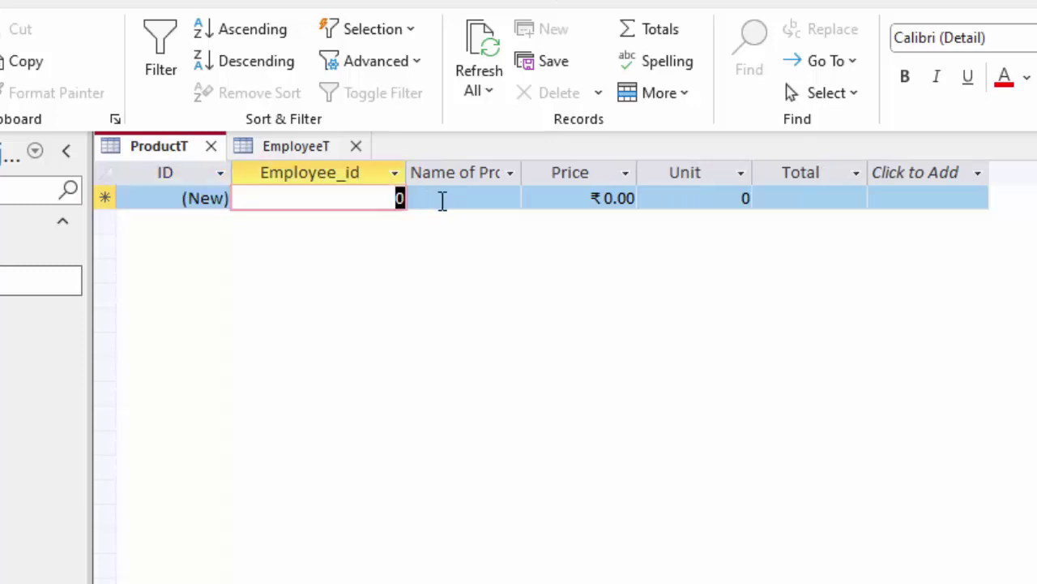
{"action": "key", "text": "BackSpace"}
{"action": "type", "text": "1"}
Enter Laptop, price ₹50,000 and 5 units so Total calculates as 250000
{"action": "left_click", "coordinate": [435, 203]}
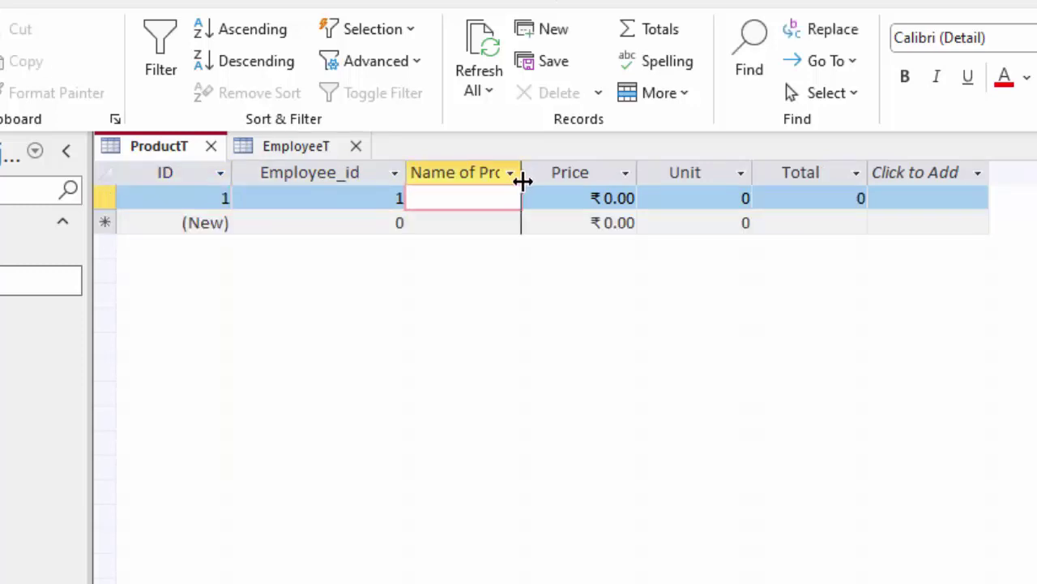
{"action": "left_click_drag", "start_coordinate": [522, 172], "coordinate": [592, 265]}
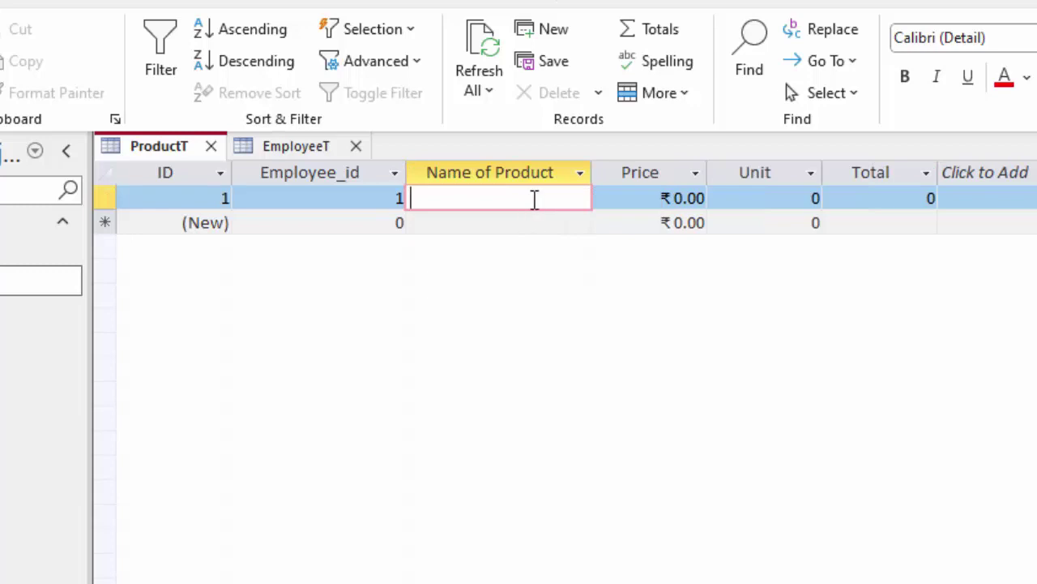
{"action": "type", "text": "Lap"}
{"action": "type", "text": "top"}
{"action": "key", "text": "Tab"}
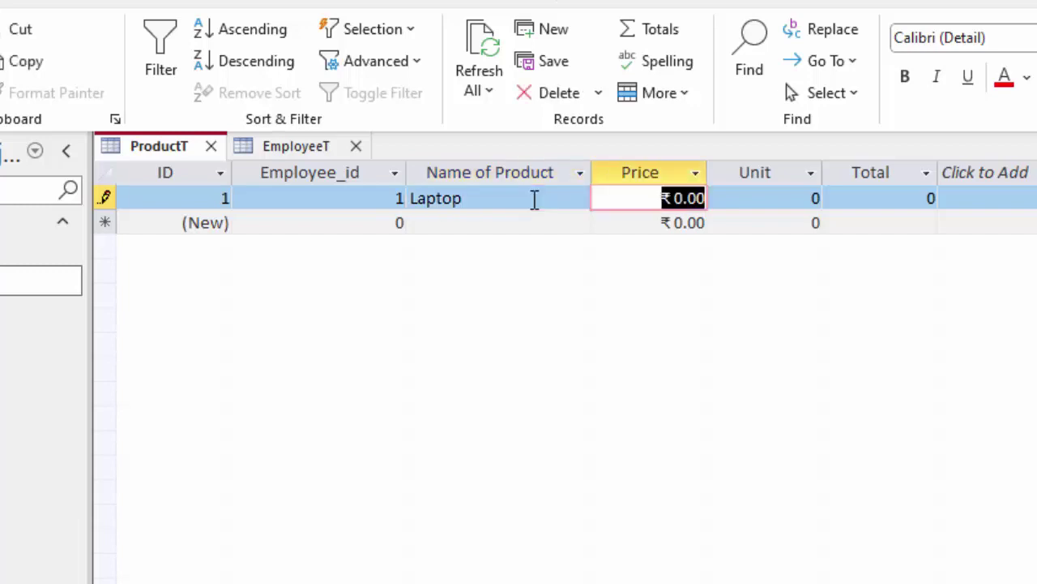
{"action": "type", "text": "50000"}
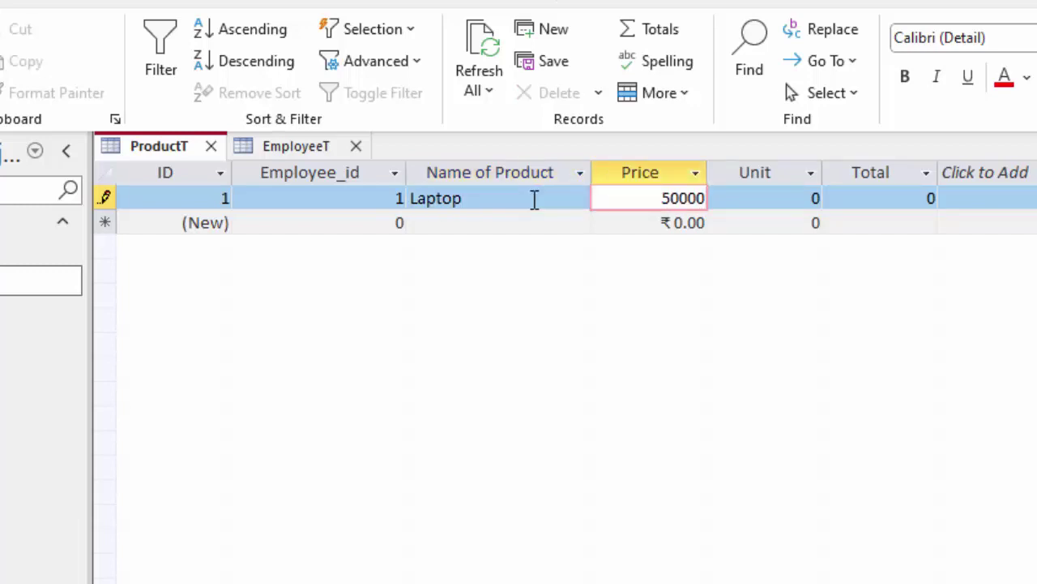
{"action": "key", "text": "Tab"}
{"action": "type", "text": "5"}
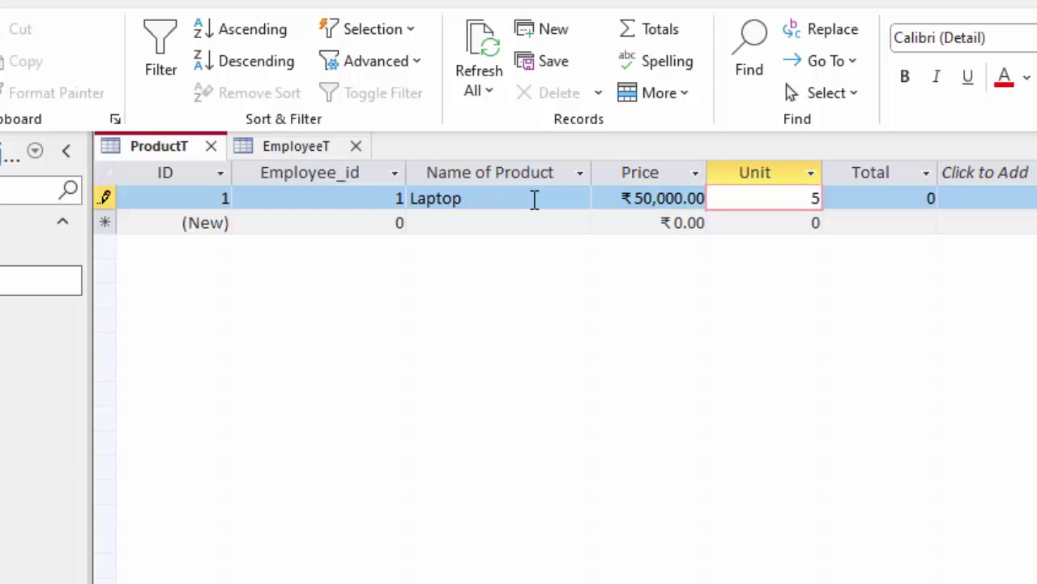
{"action": "key", "text": "Tab"}
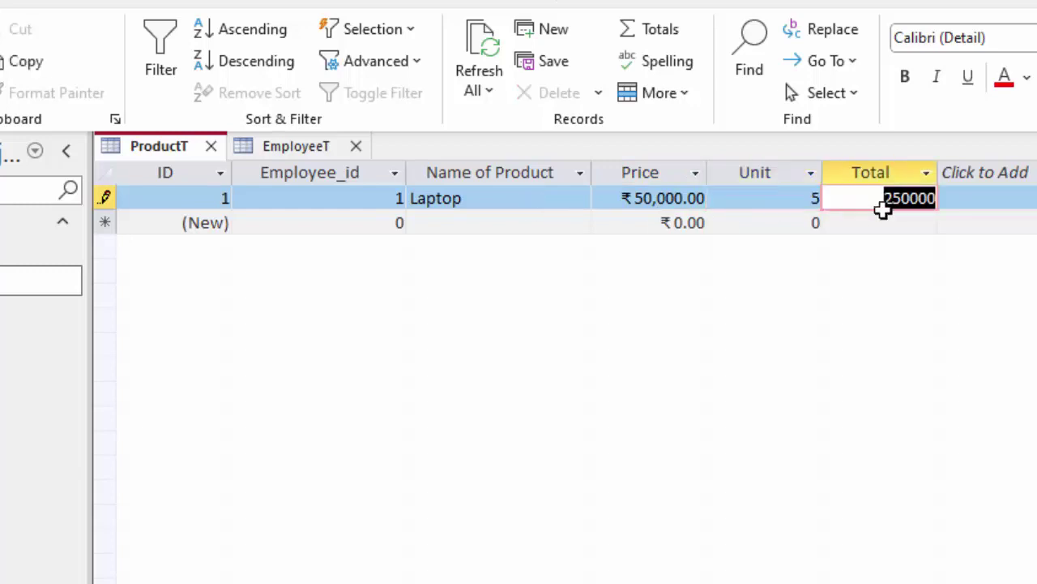
{"action": "left_click", "coordinate": [320, 226]}
Add a Ram record for employee 2 with price 1,650 and 6 units (Total 9900)
{"action": "left_click", "coordinate": [400, 225]}
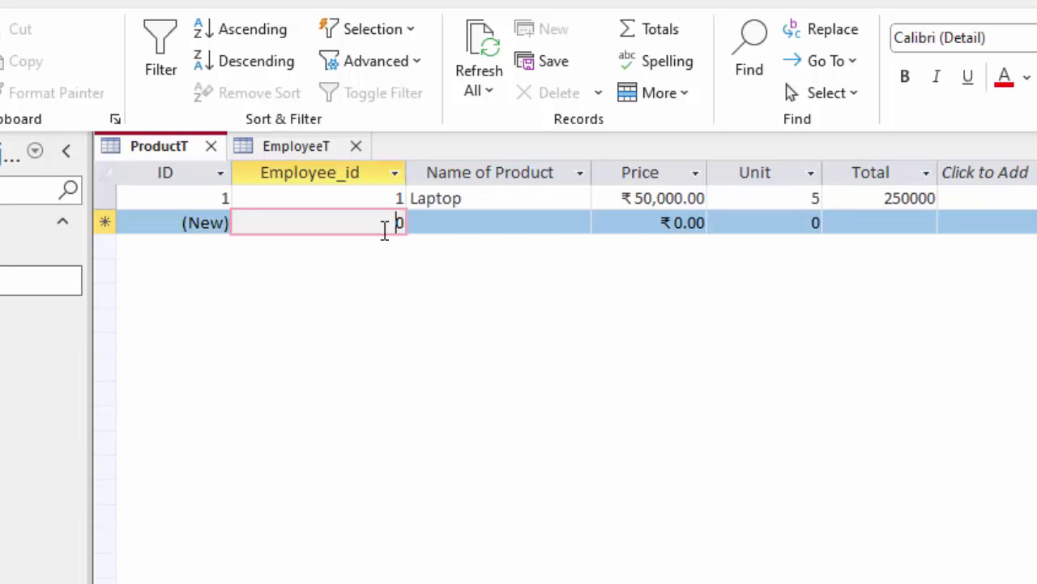
{"action": "left_click_drag", "start_coordinate": [389, 222], "coordinate": [460, 241]}
{"action": "key", "text": "BackSpace"}
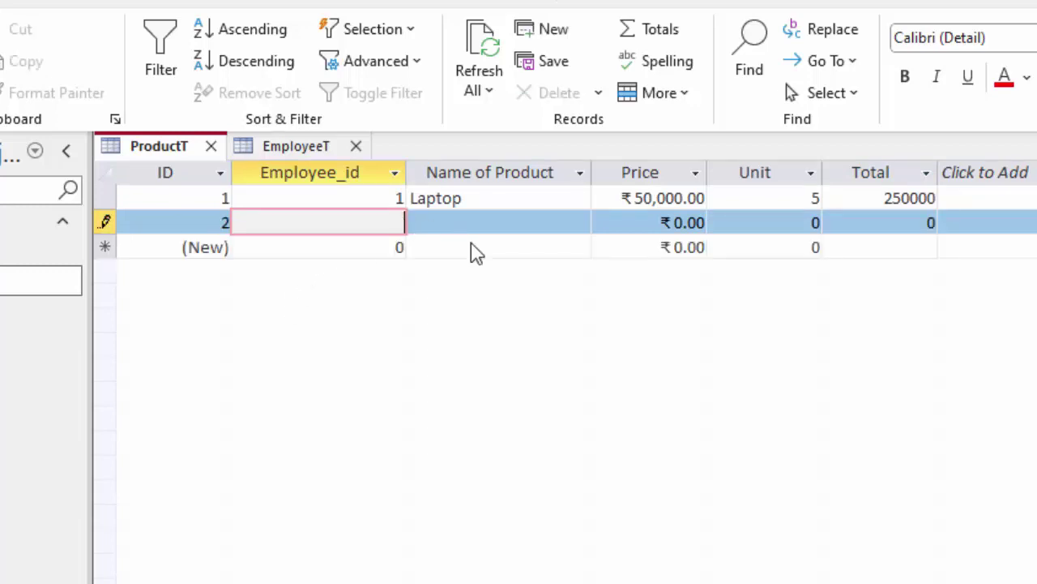
{"action": "type", "text": "2"}
{"action": "key", "text": "Tab"}
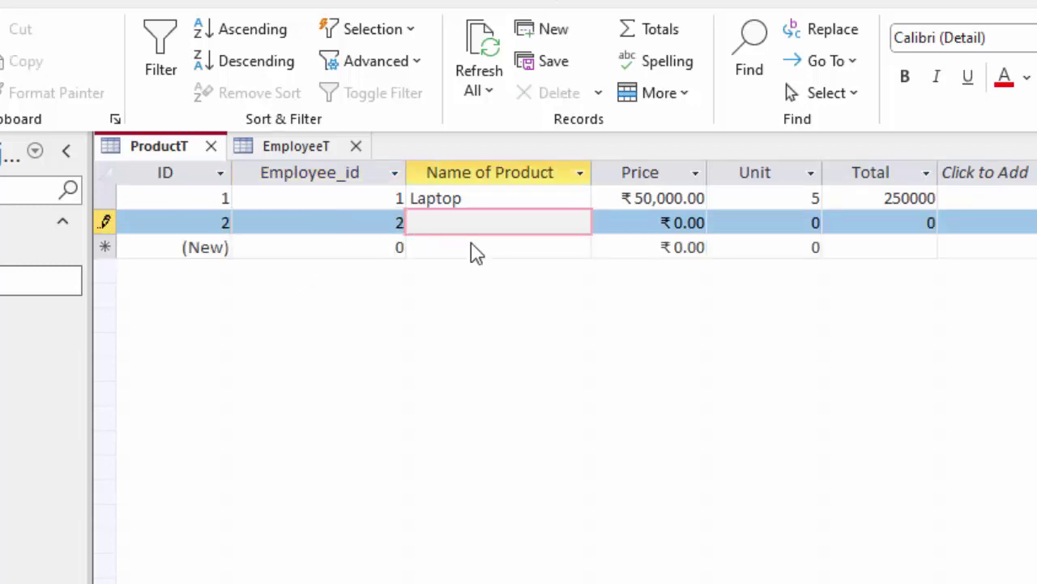
{"action": "type", "text": "Ra"}
{"action": "type", "text": "m"}
{"action": "key", "text": "Tab"}
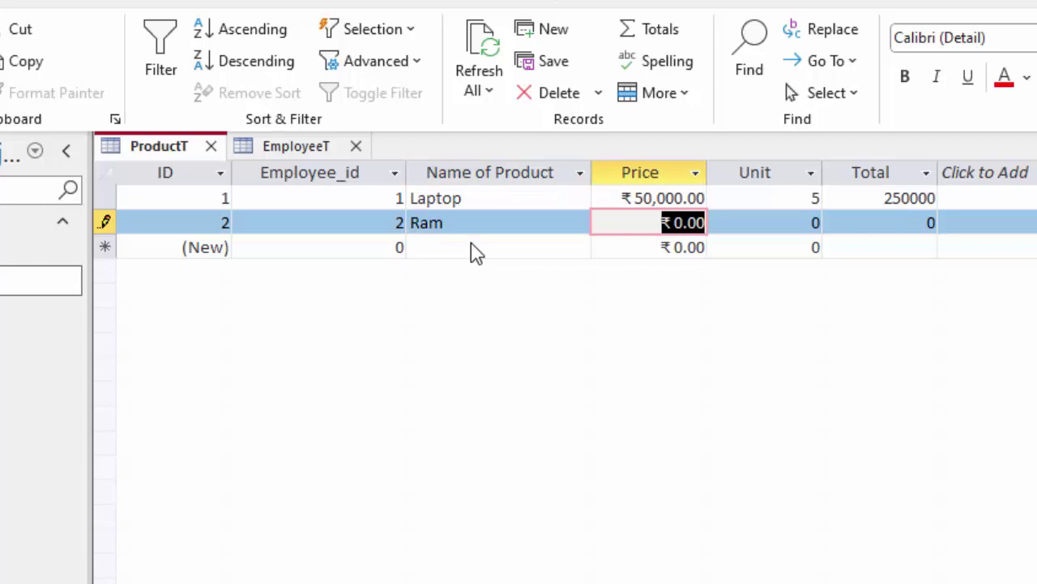
{"action": "type", "text": "5"}
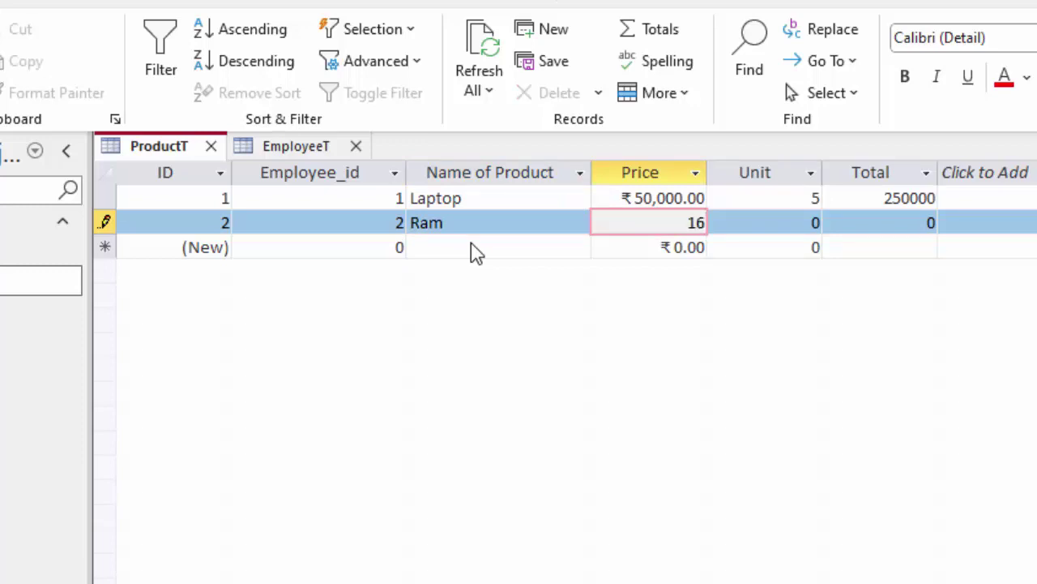
{"action": "type", "text": "50"}
{"action": "key", "text": "Tab"}
{"action": "type", "text": "6"}
{"action": "key", "text": "Tab"}
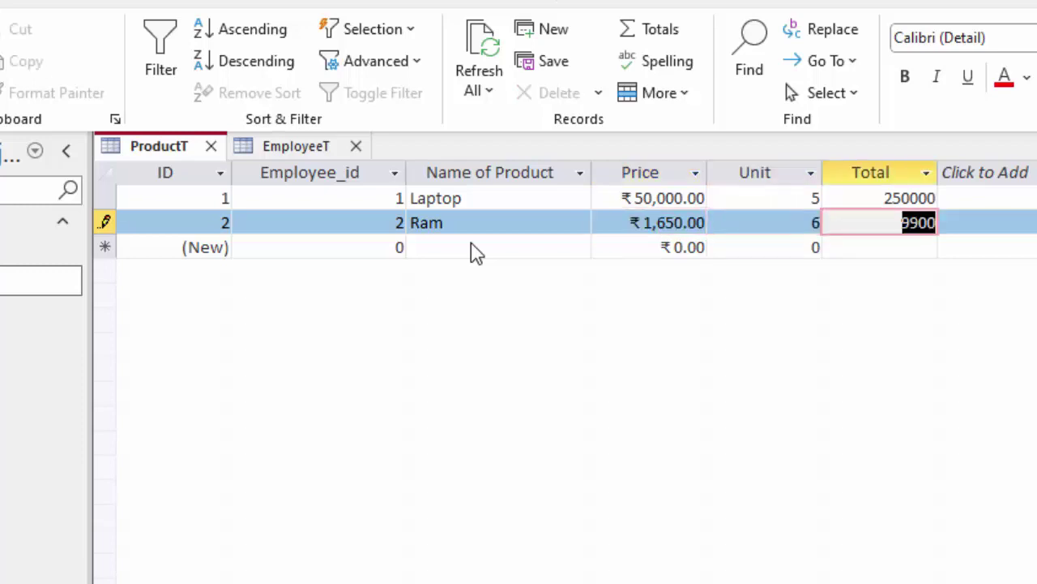
{"action": "key", "text": "Tab"}
Add an HDD record for employee 3 with price 3,000 and 6 units (Total 18000)
{"action": "key", "text": "Tab"}
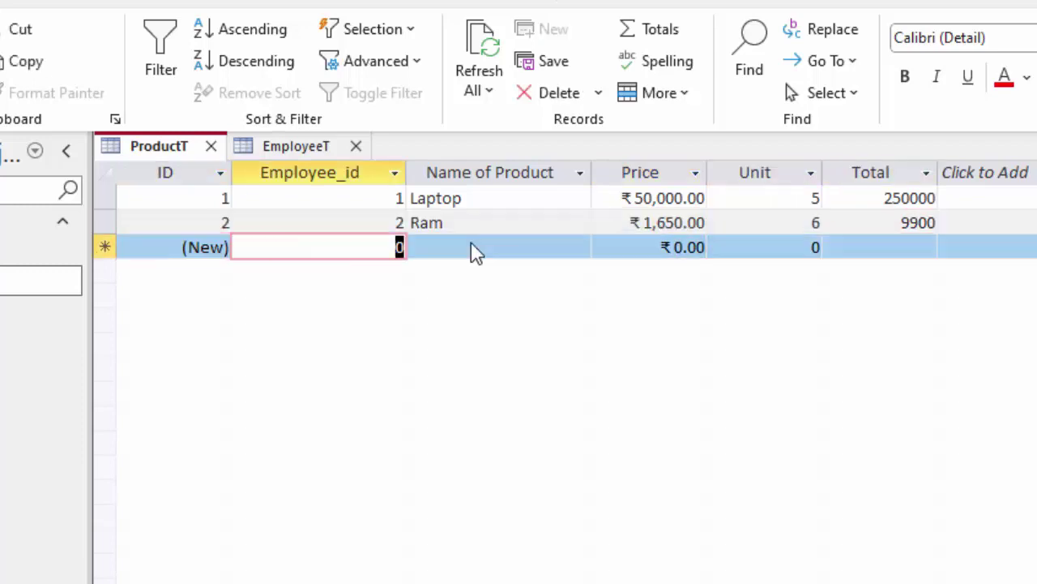
{"action": "type", "text": "3"}
{"action": "key", "text": "Tab"}
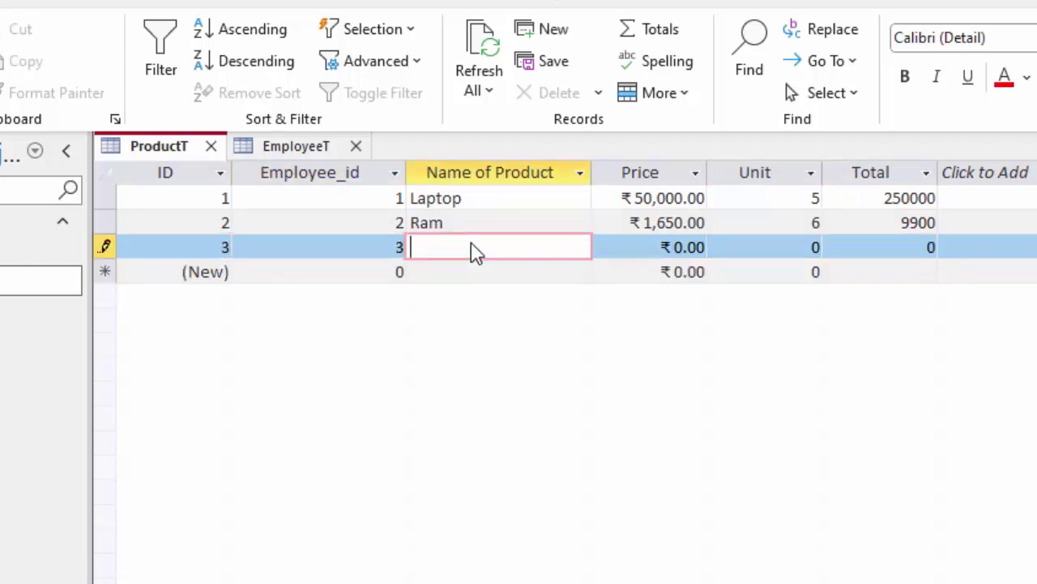
{"action": "type", "text": "HDD"}
{"action": "key", "text": "Tab"}
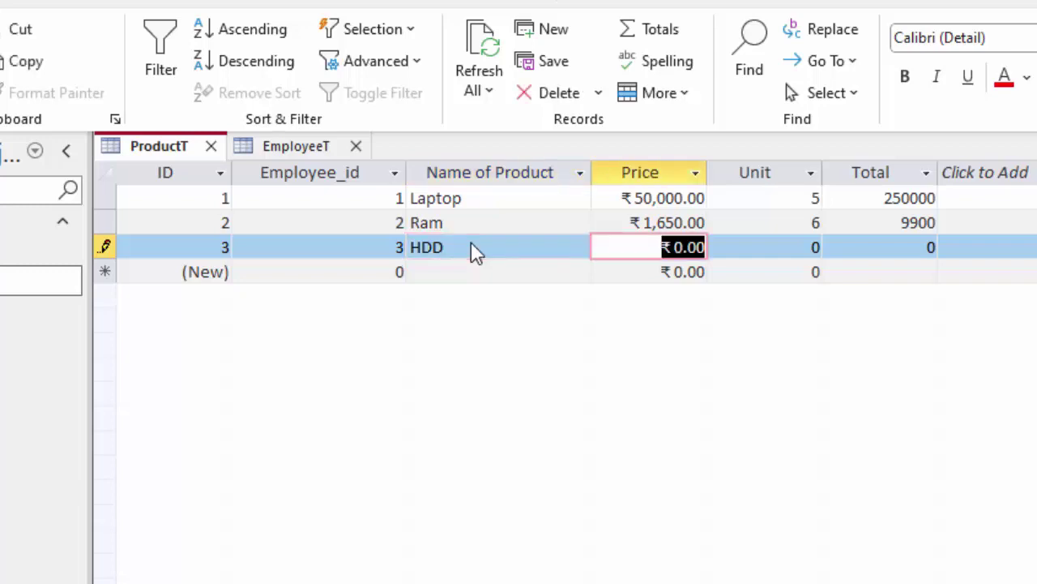
{"action": "type", "text": "3000"}
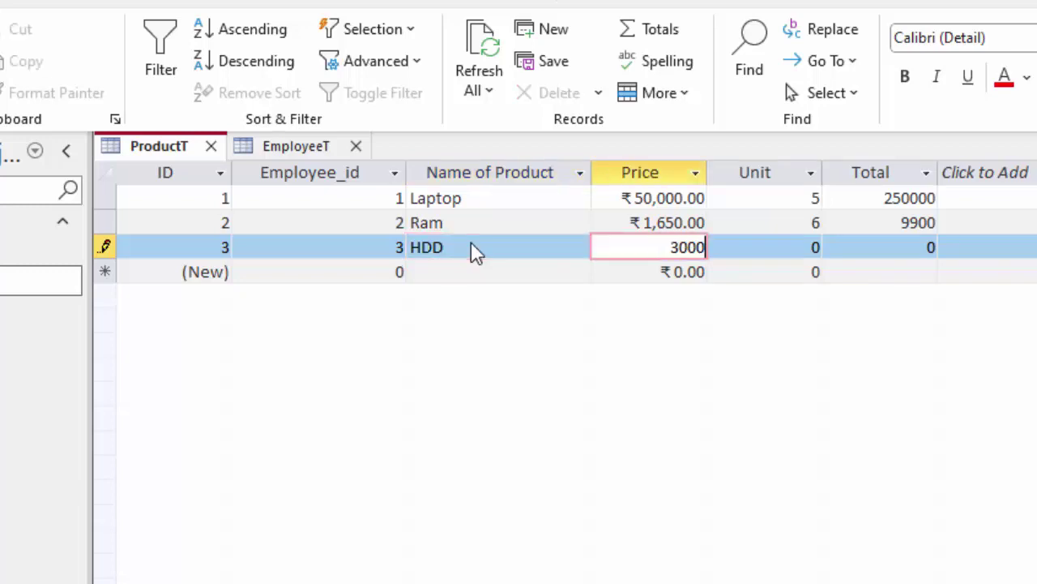
{"action": "key", "text": "Tab"}
{"action": "key", "text": "BackSpace"}
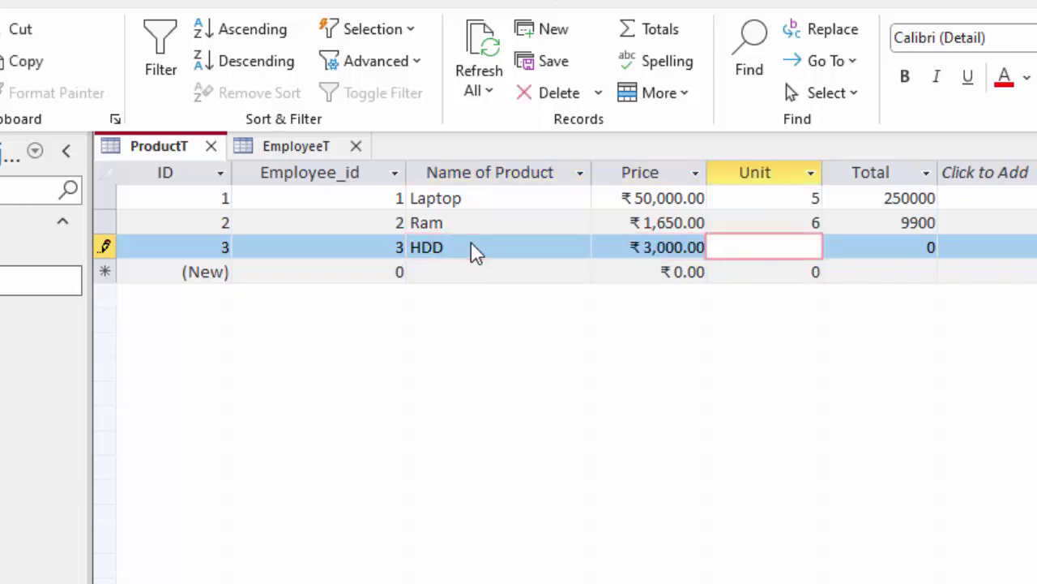
{"action": "type", "text": "6"}
{"action": "key", "text": "Tab"}
{"action": "key", "text": "Tab"}
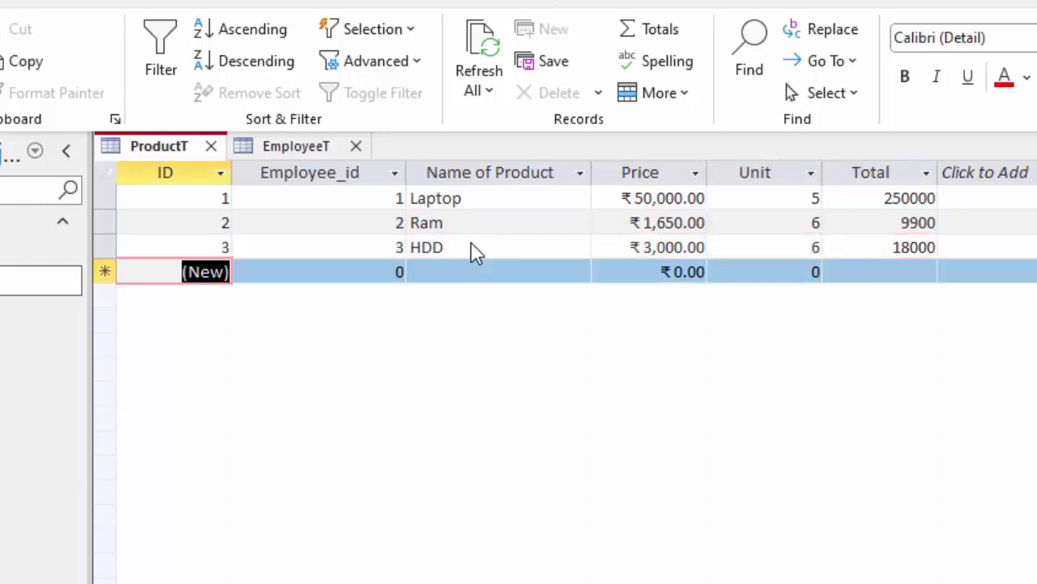
Add an SDD record for employee 4 with price 1,500 and 7 units (Total 10500)
{"action": "key", "text": "Tab"}
{"action": "type", "text": "4"}
{"action": "key", "text": "Tab"}
{"action": "type", "text": "SDD"}
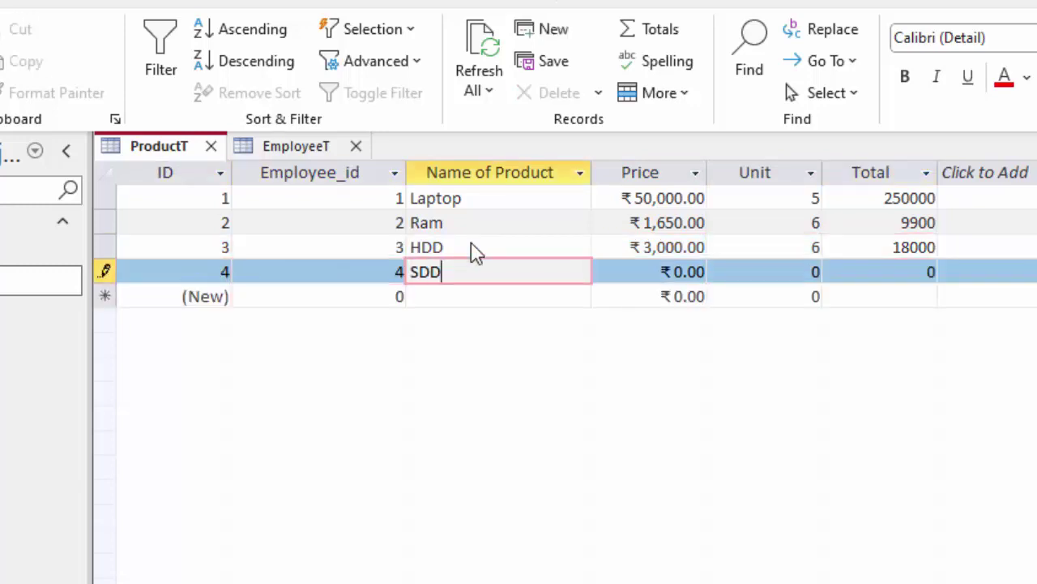
{"action": "key", "text": "Tab"}
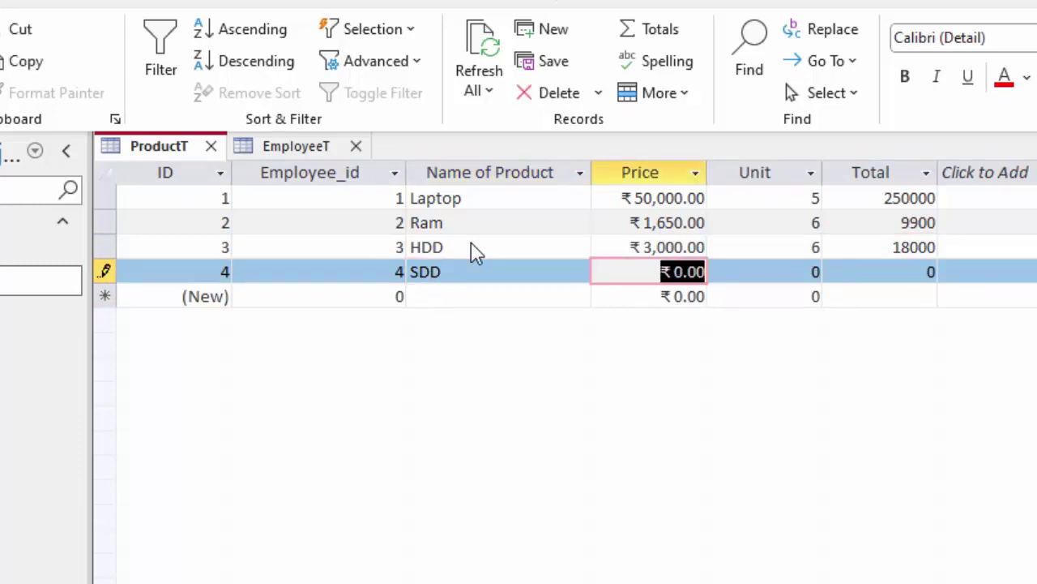
{"action": "type", "text": "1,5"}
{"action": "type", "text": "0"}
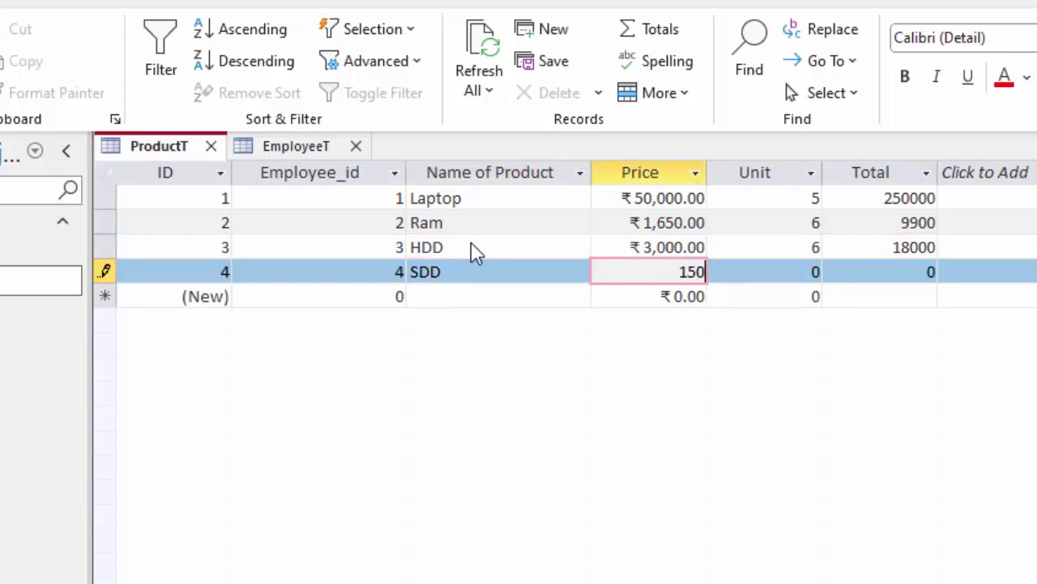
{"action": "type", "text": "0"}
{"action": "key", "text": "Tab"}
{"action": "type", "text": "7"}
{"action": "key", "text": "Tab"}
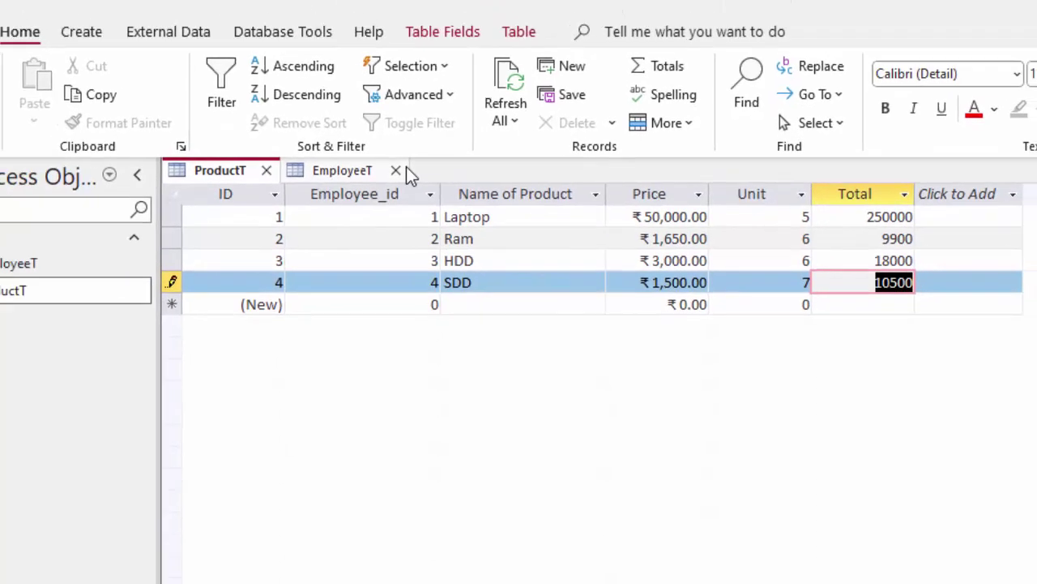
Close both datasheets, saving layout changes, and add EmployeeT and ProductT to the Relationships window
{"action": "left_click", "coordinate": [396, 170]}
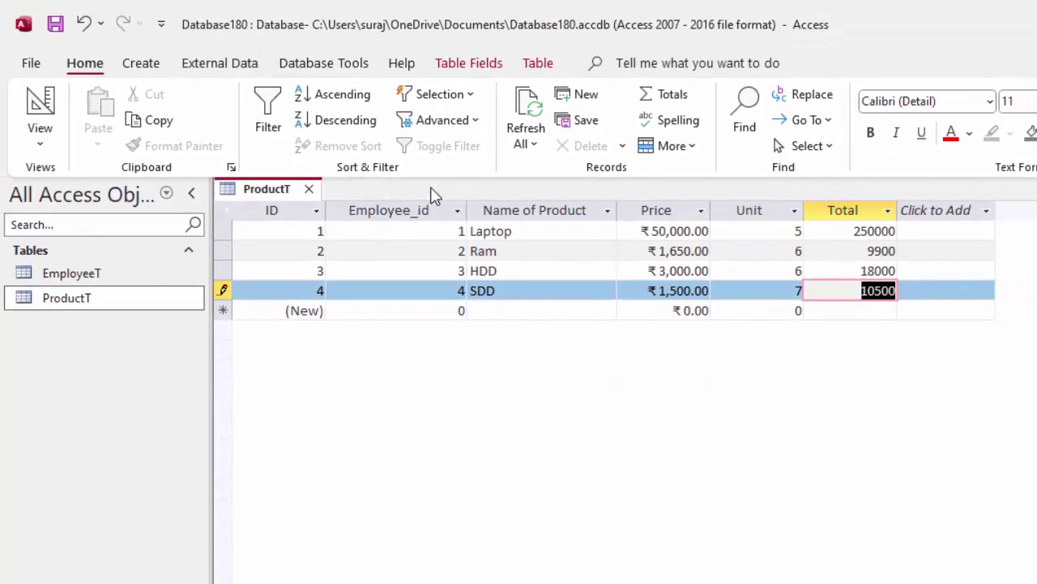
{"action": "left_click", "coordinate": [309, 189]}
{"action": "left_click", "coordinate": [600, 423]}
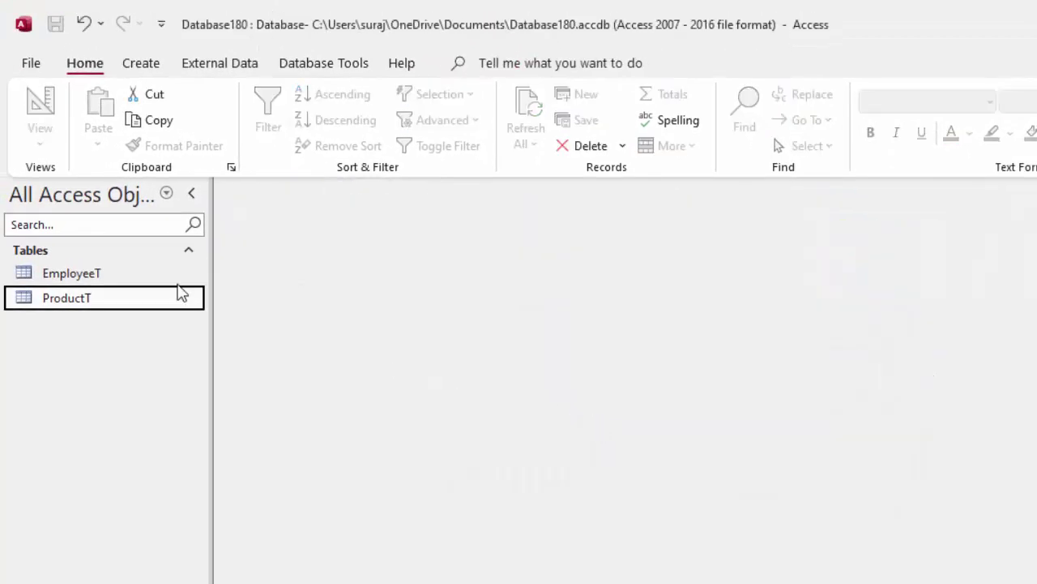
{"action": "left_click", "coordinate": [319, 66]}
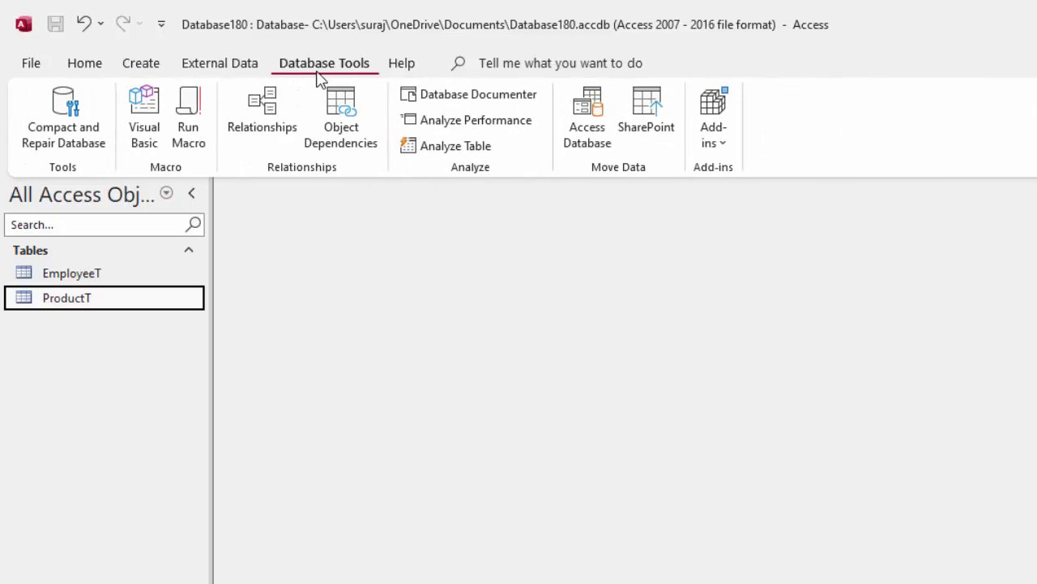
{"action": "left_click", "coordinate": [275, 142]}
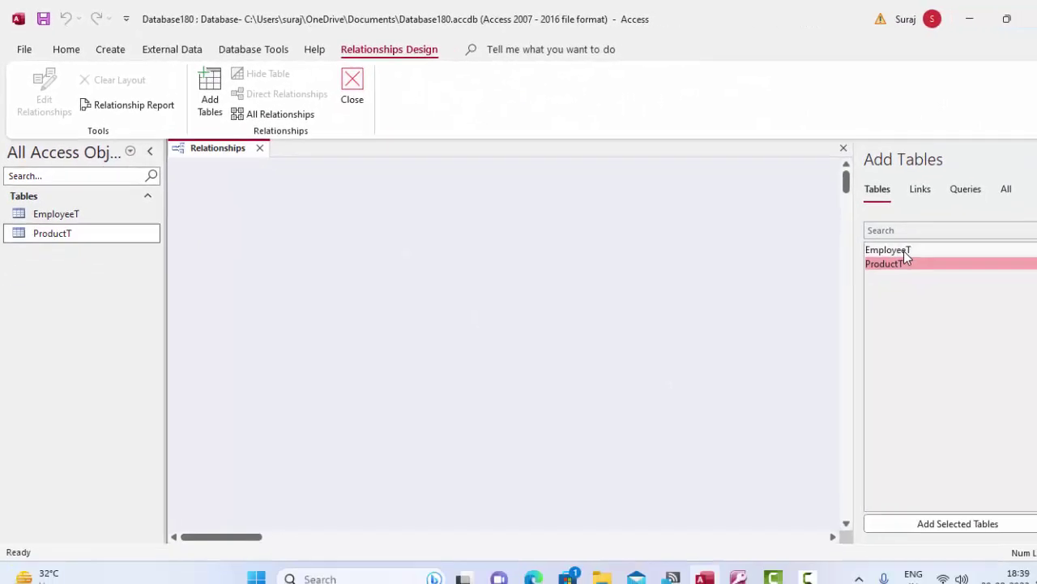
{"action": "double_click", "coordinate": [887, 251]}
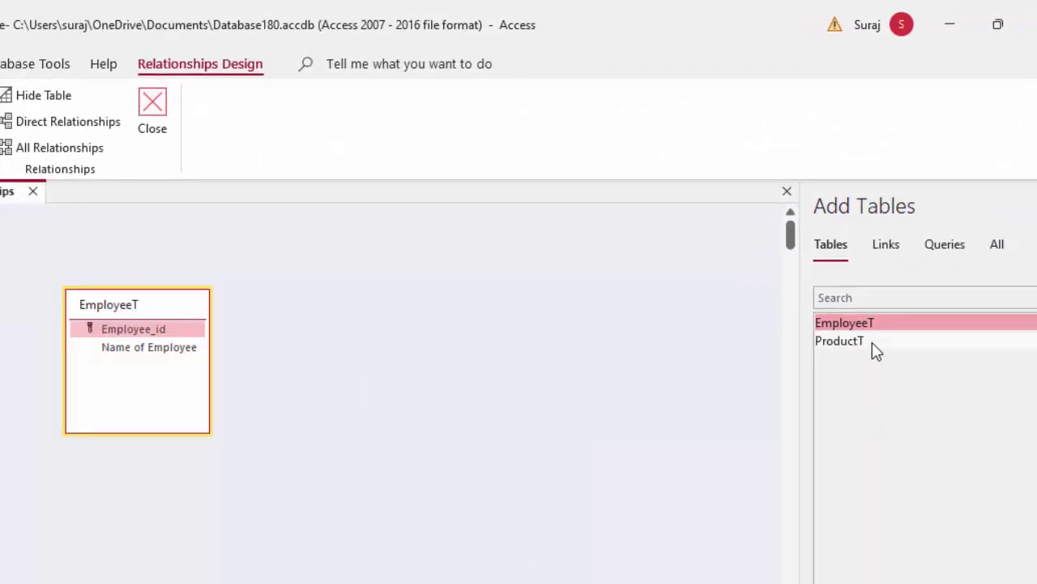
{"action": "left_click_drag", "start_coordinate": [872, 342], "coordinate": [421, 347]}
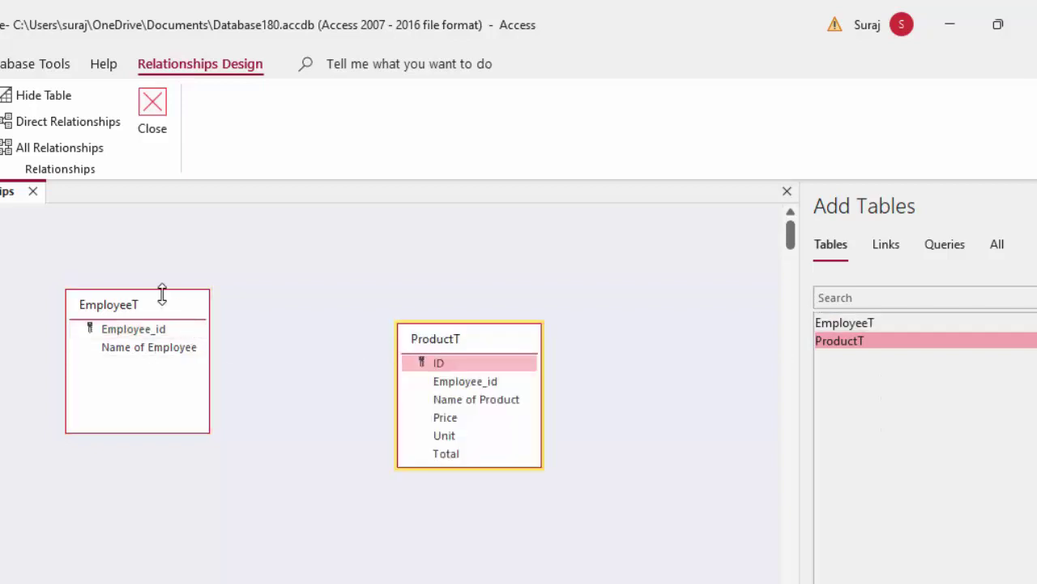
Link Employee_id with referential integrity, cascade update and cascade delete enforced
{"action": "mouse_move", "coordinate": [171, 327]}
{"action": "left_mouse_down"}
{"action": "mouse_move", "coordinate": [265, 357]}
{"action": "mouse_move", "coordinate": [444, 381]}
{"action": "left_mouse_up"}
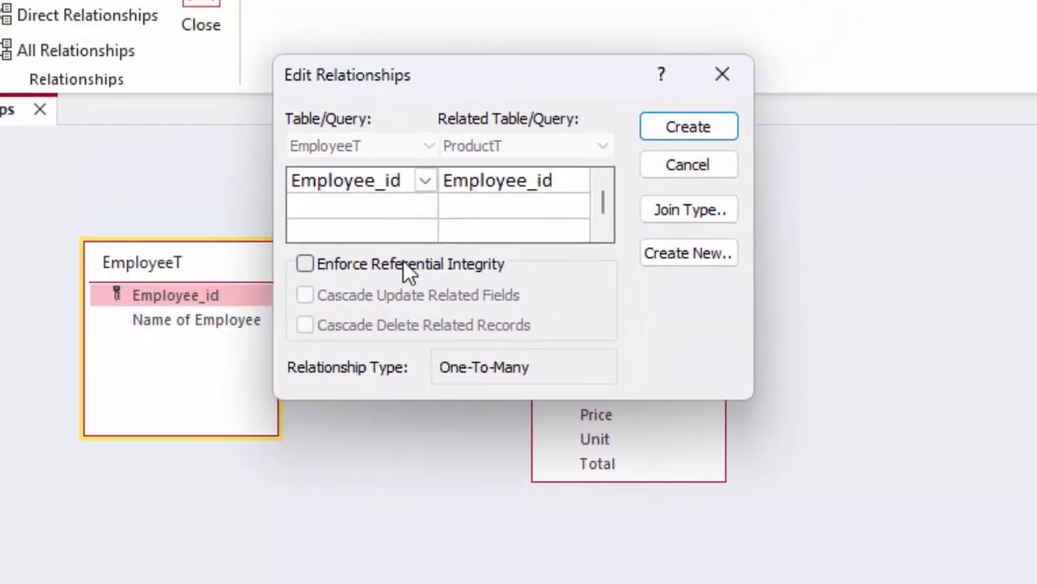
{"action": "left_click", "coordinate": [406, 264]}
{"action": "left_click", "coordinate": [409, 295]}
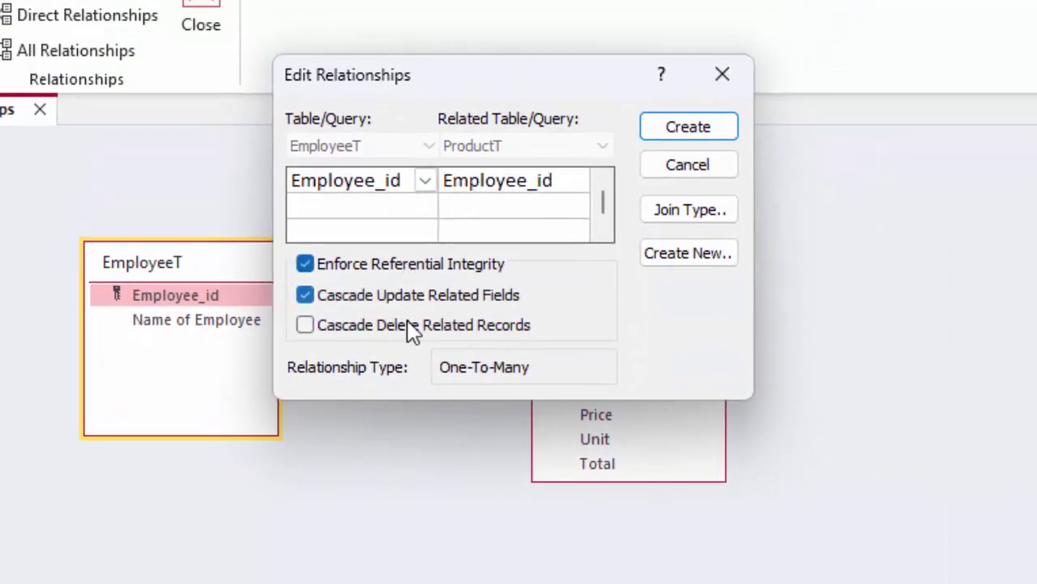
{"action": "left_click", "coordinate": [414, 326]}
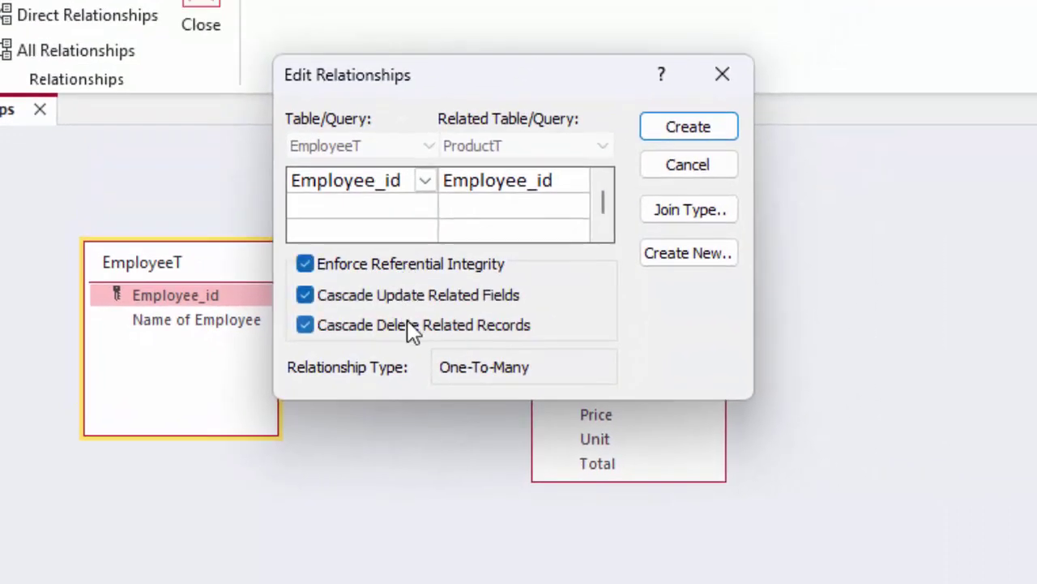
{"action": "left_click", "coordinate": [683, 140]}
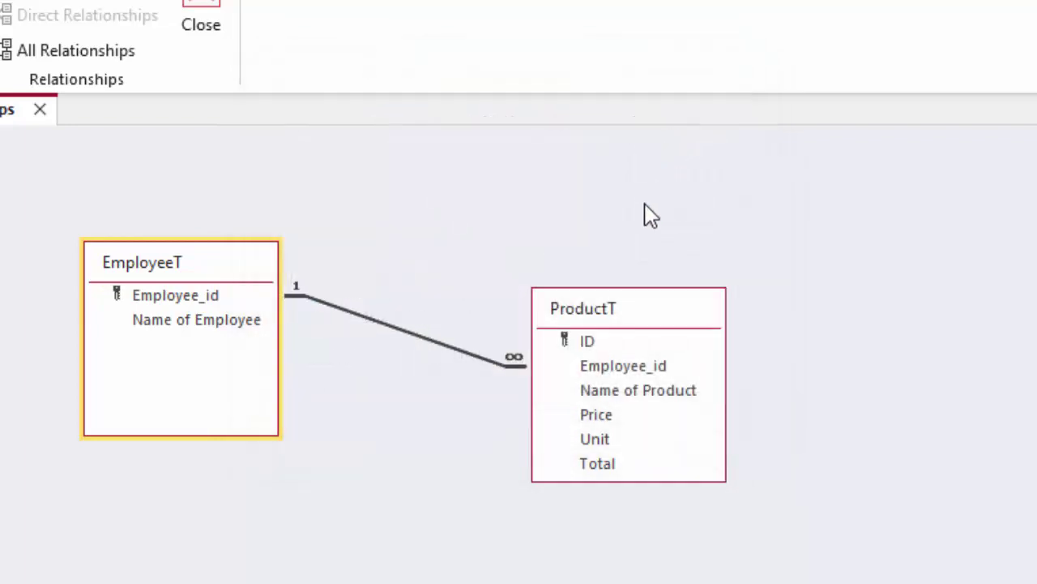
Open EmployeeT and expand employee 1's row to show the related Laptop record
{"action": "left_click_drag", "start_coordinate": [655, 313], "coordinate": [599, 233]}
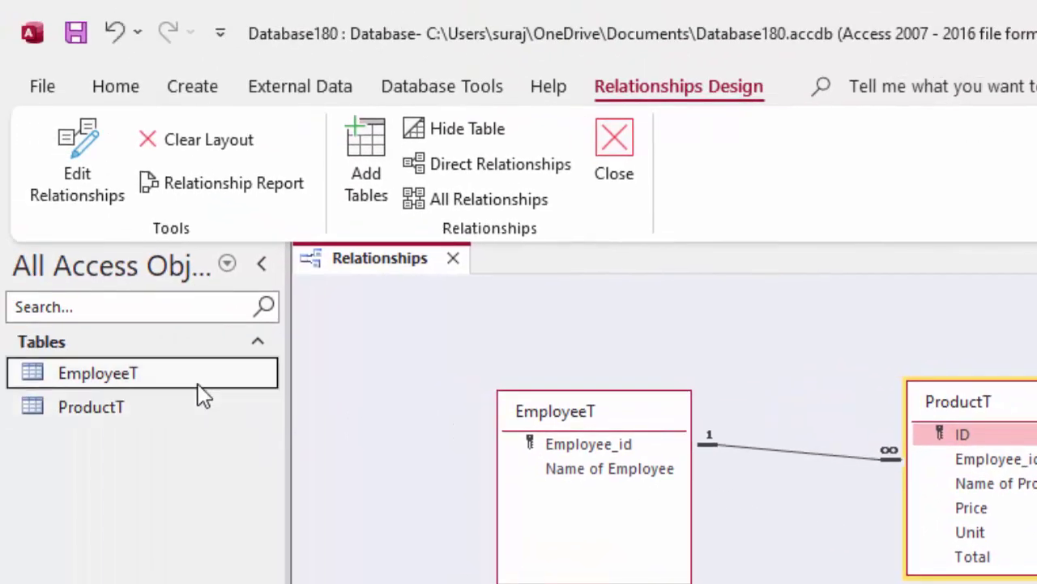
{"action": "double_click", "coordinate": [198, 386]}
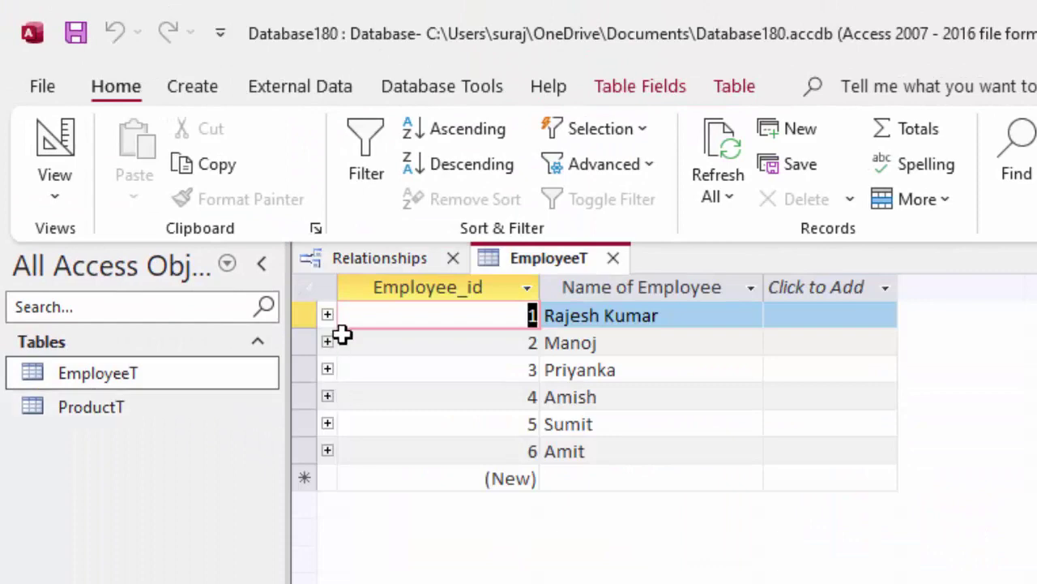
{"action": "left_click", "coordinate": [327, 315]}
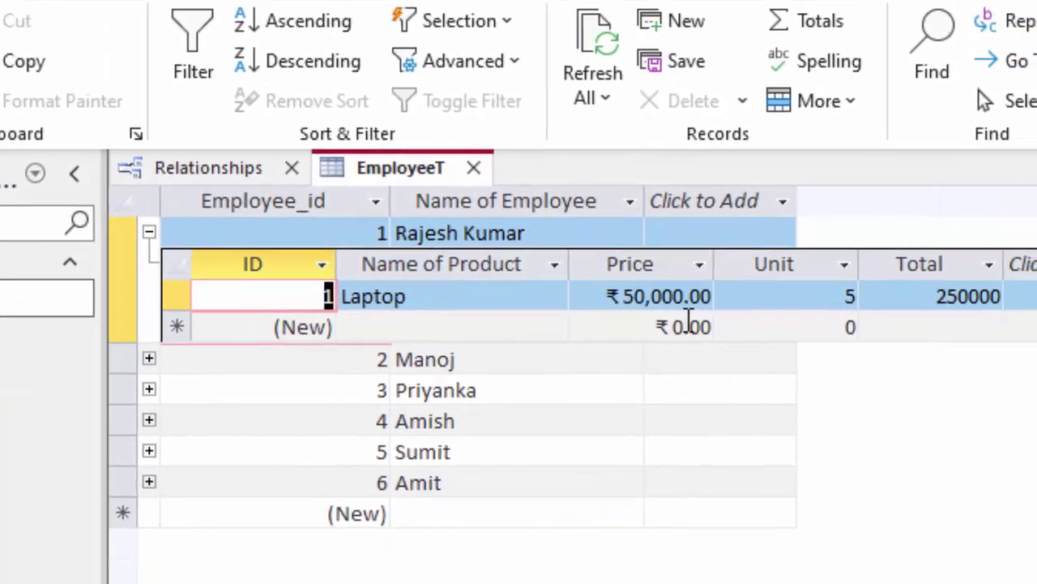